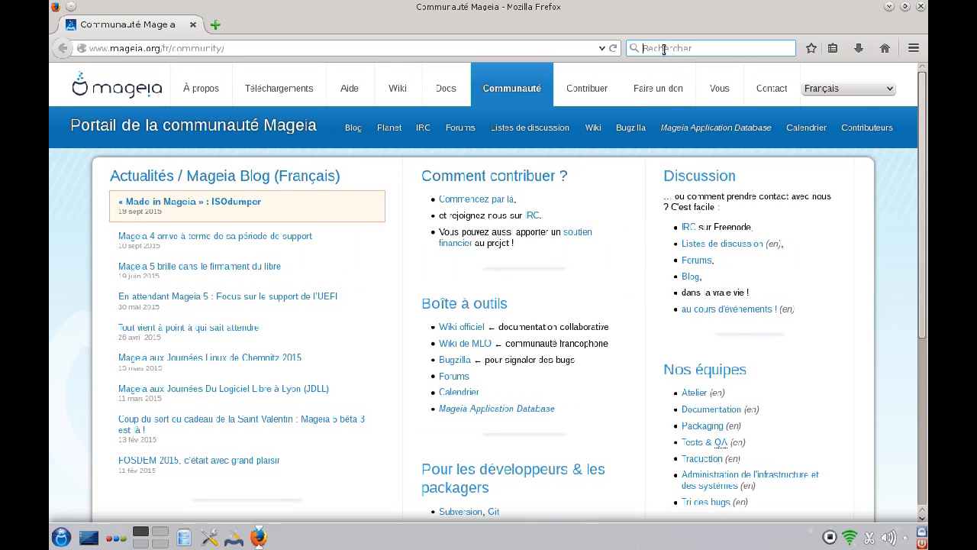
Search the web for "editeur de tag mp3" and open the MP3Tag download page on Comment Ça Marche
type("editeur de tag mp3")
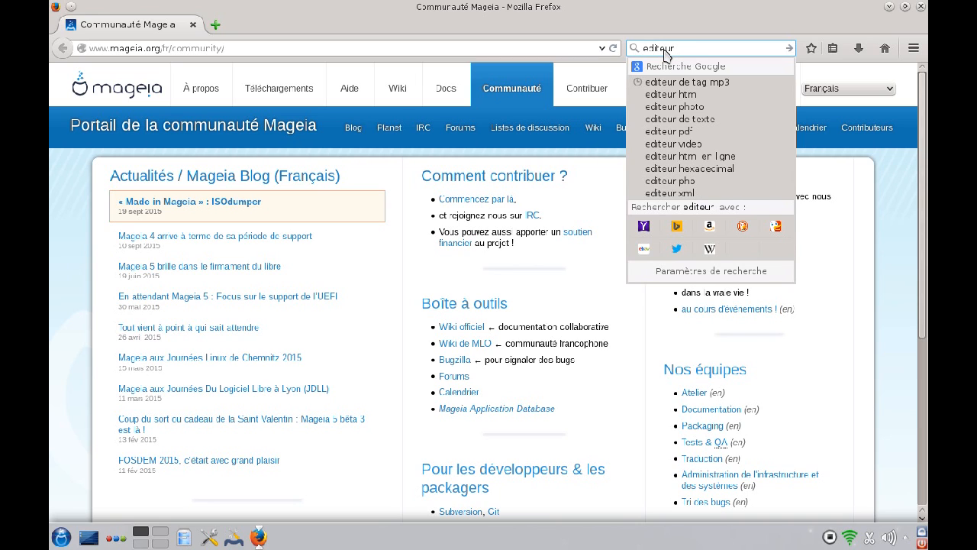
key("Down")
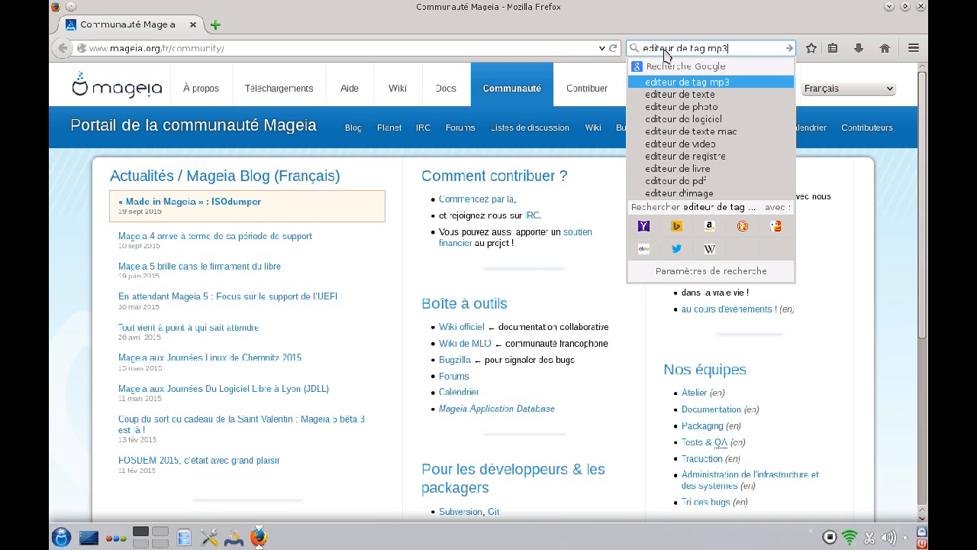
key("Return")
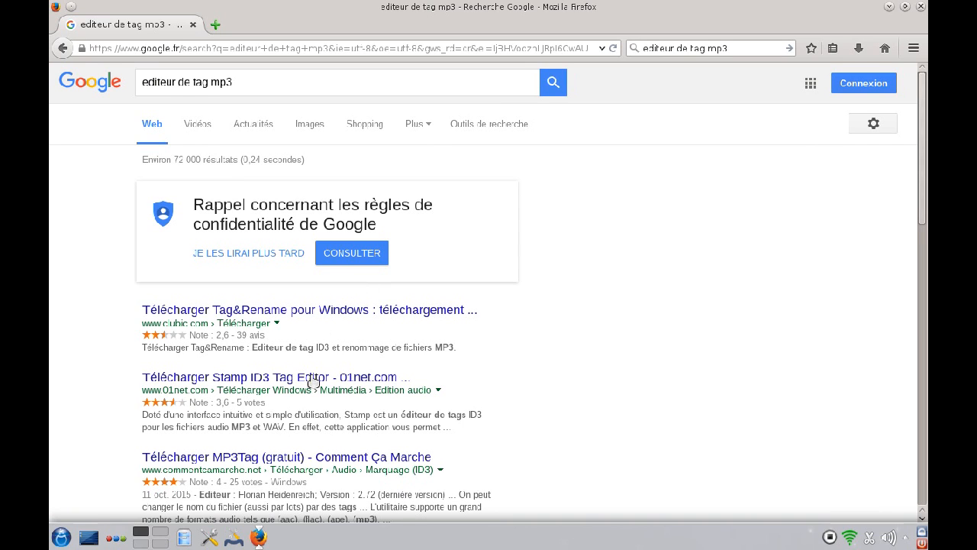
left_click(312, 461)
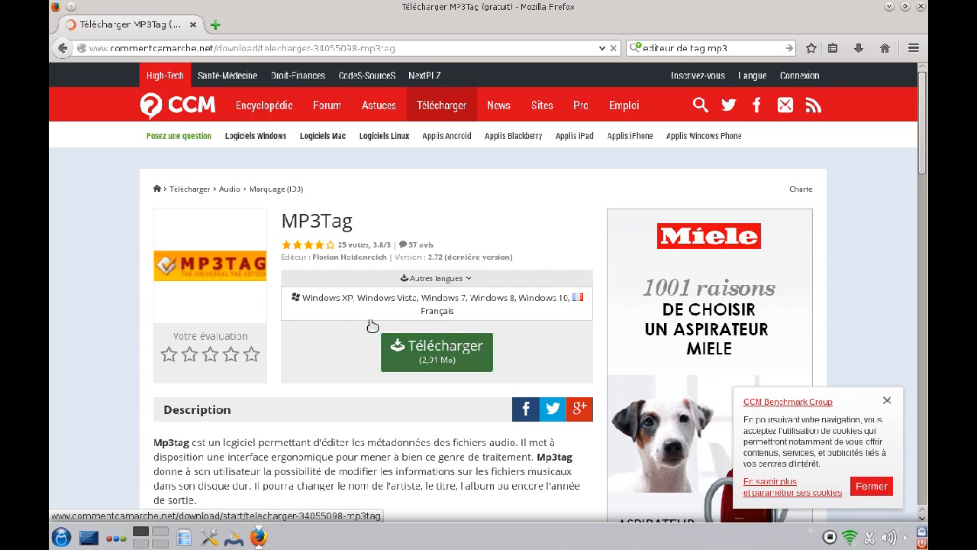
Download and save mp3tagv272setup.exe, and show the downloaded file in its folder
left_click(442, 364)
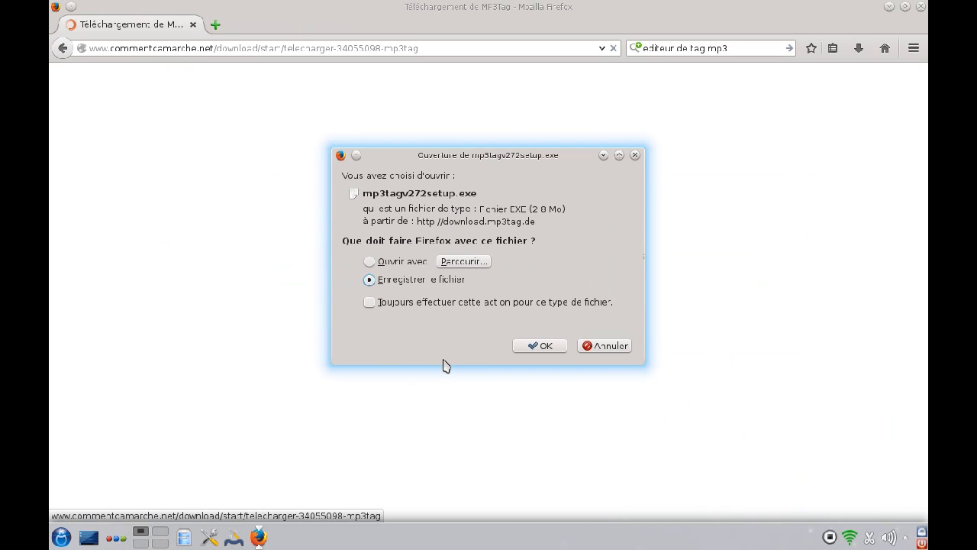
left_click(536, 347)
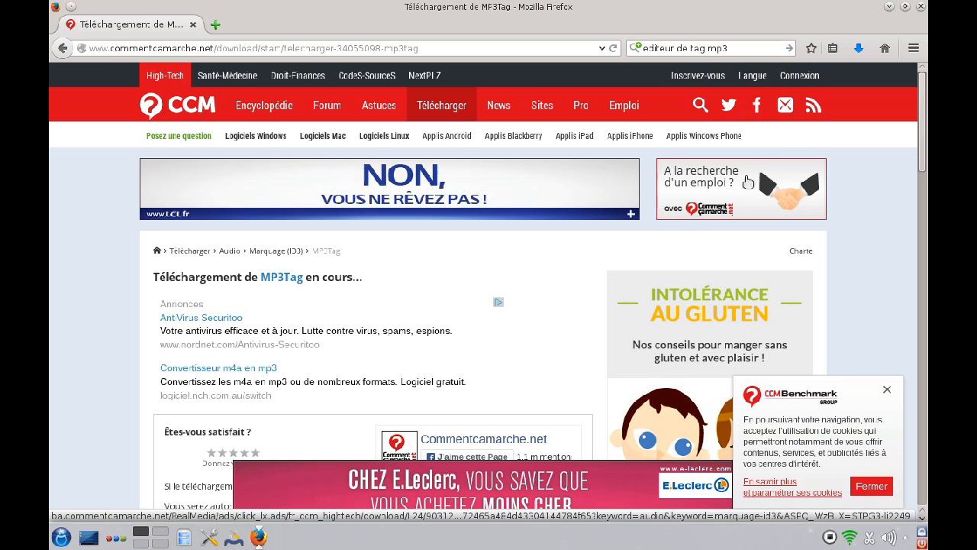
left_click(858, 49)
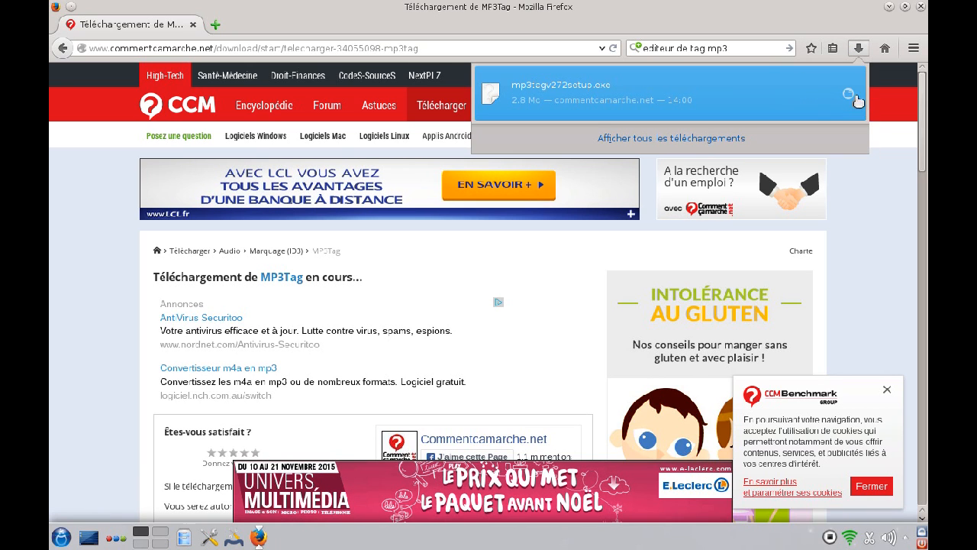
left_click(850, 94)
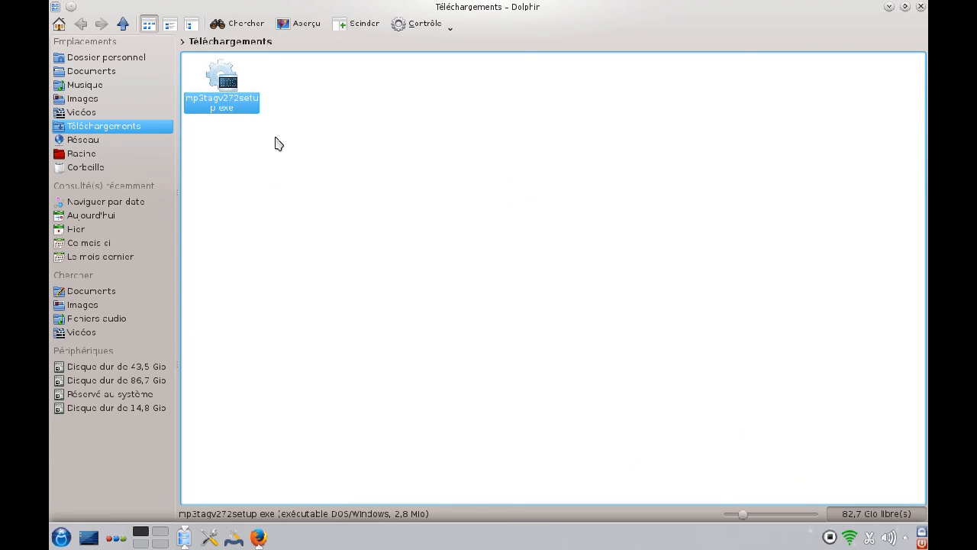
Start the Mageia Control Centre, authenticating with the root password, and open its tool for installing and removing software
left_click(233, 535)
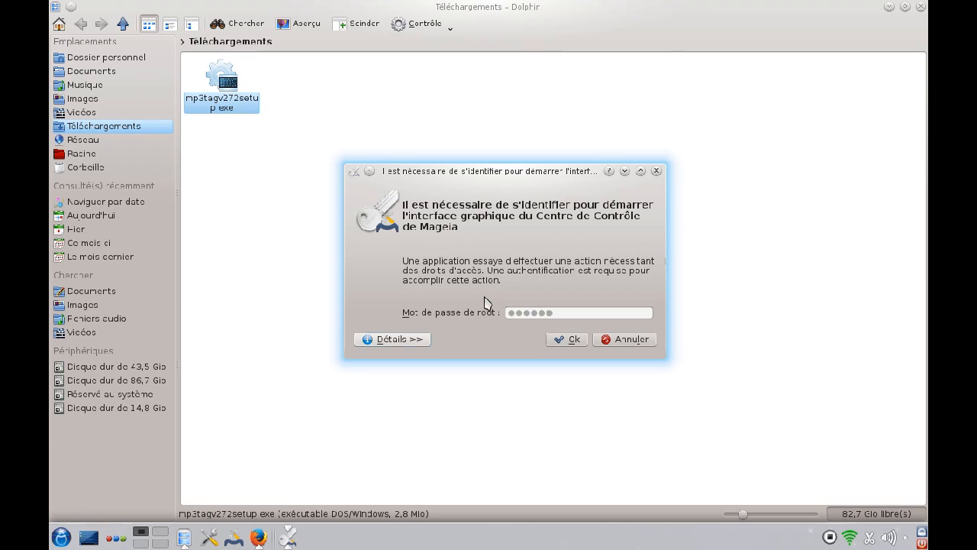
key("Return")
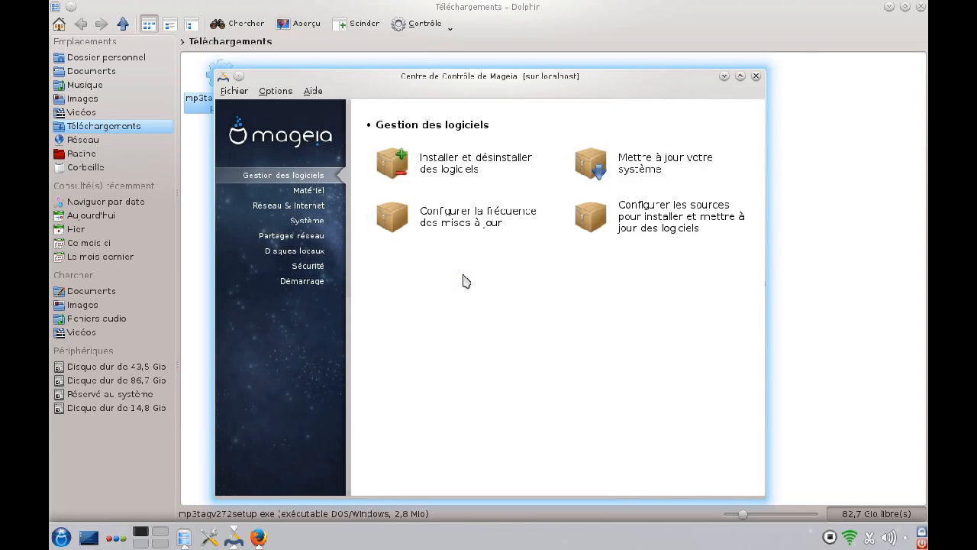
left_click(455, 167)
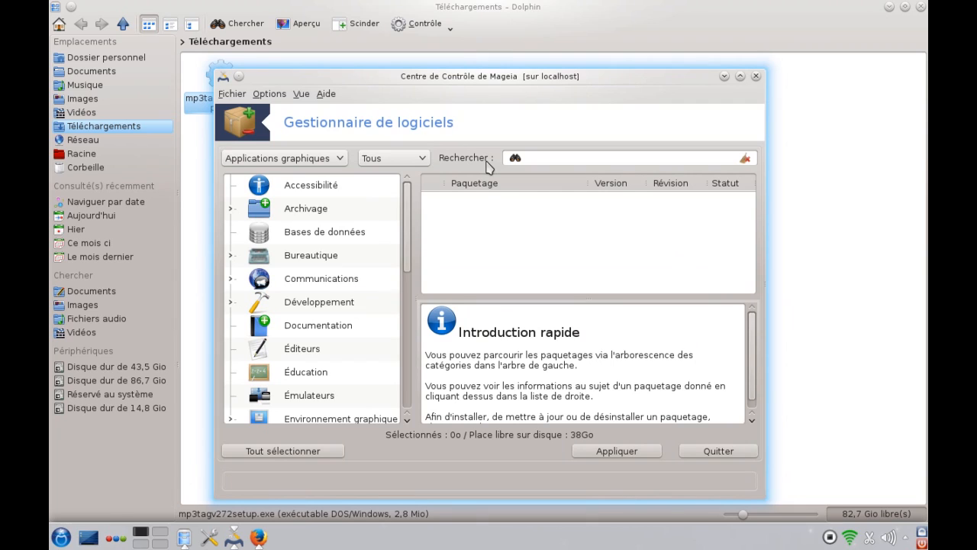
Search the software manager for wine and maximize the window
left_click(531, 158)
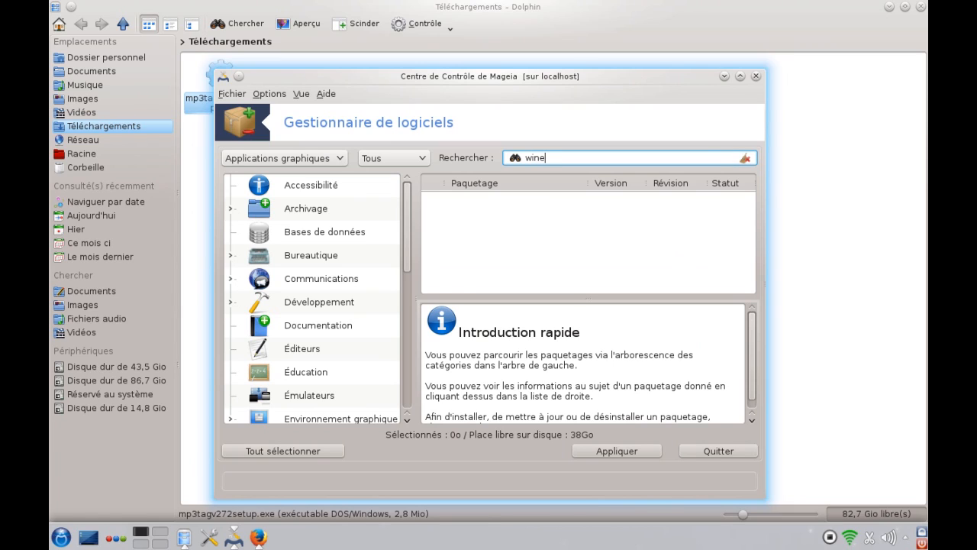
key("Return")
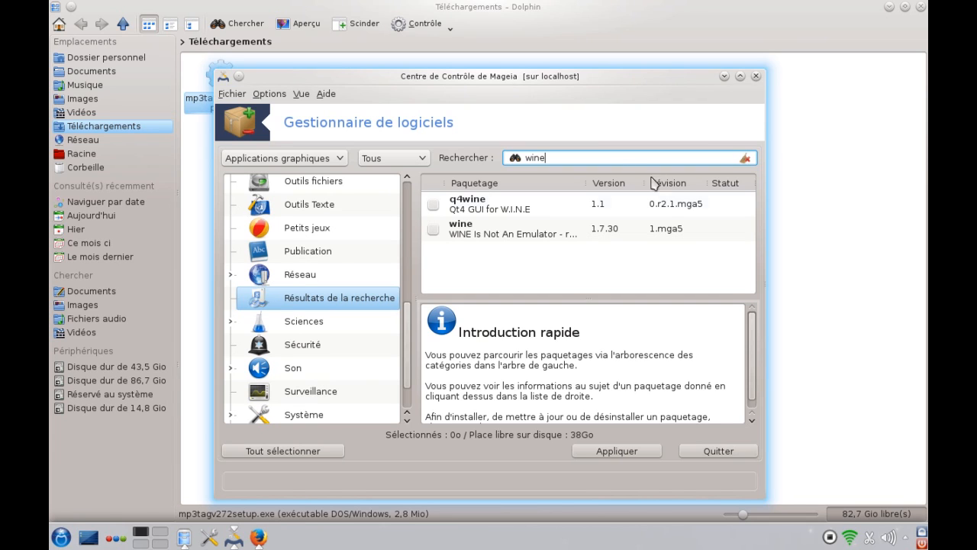
left_click(739, 77)
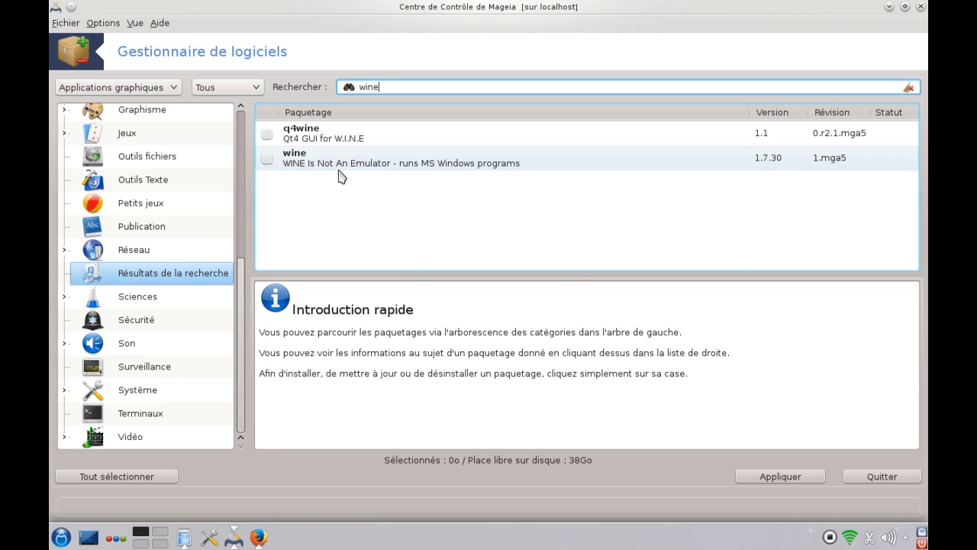
Select the wine package, accept its additional dependency packages, and apply the installation
left_click(266, 159)
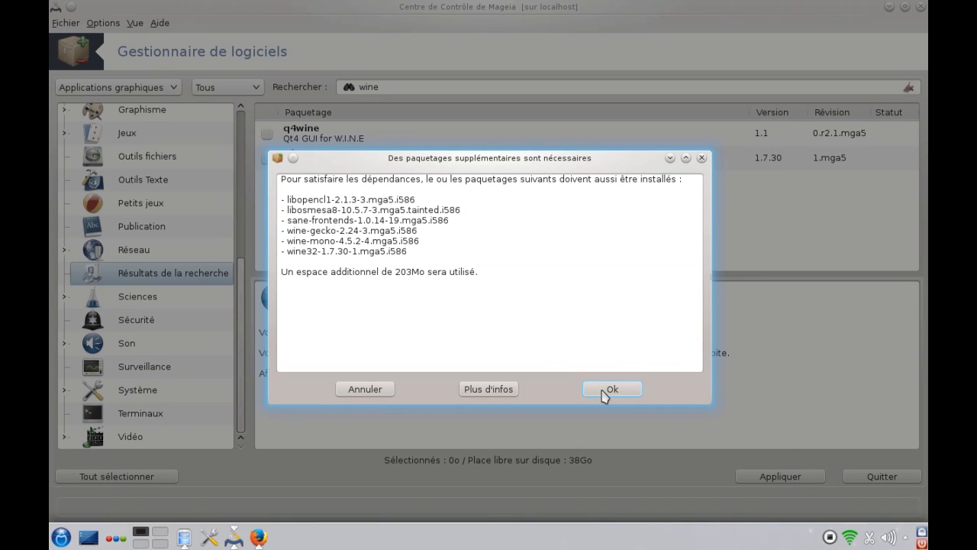
left_click(606, 392)
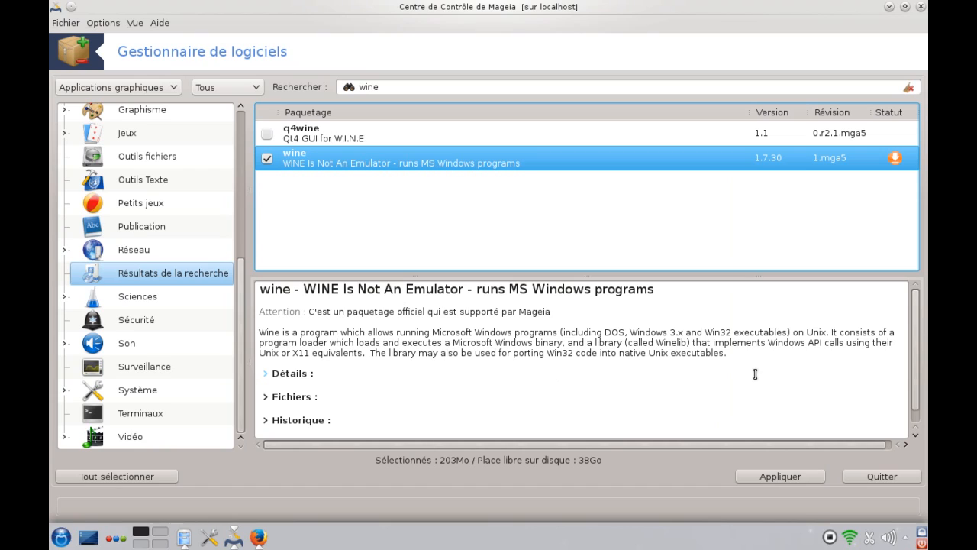
left_click(868, 477)
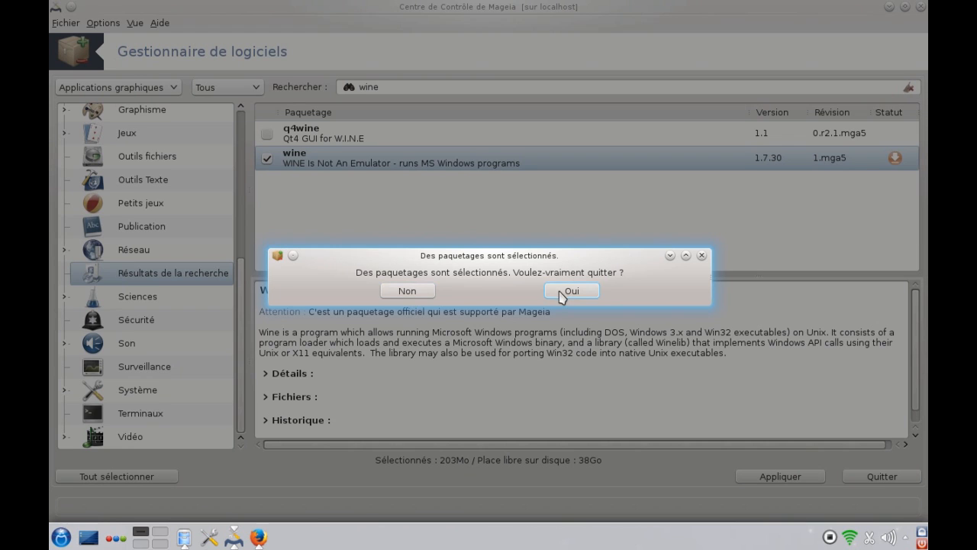
left_click(407, 293)
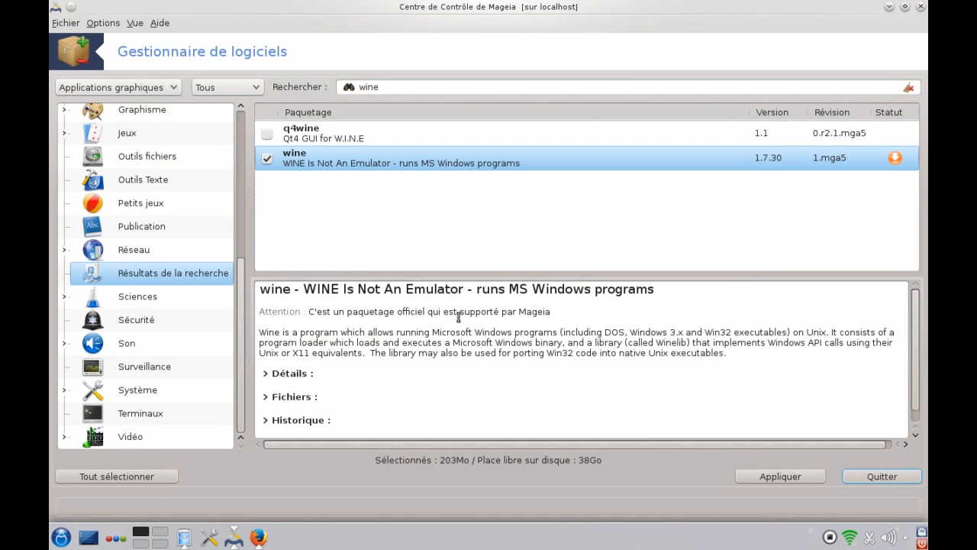
left_click(760, 479)
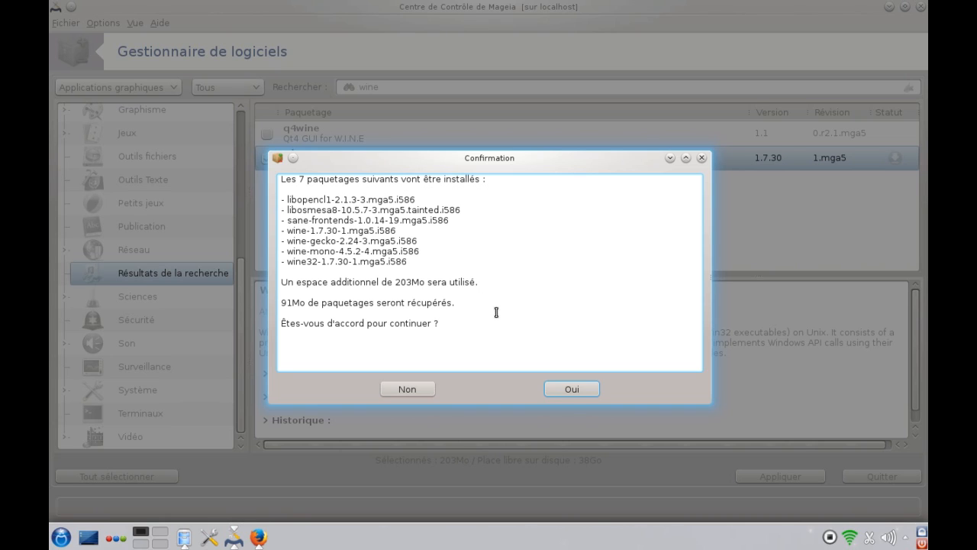
left_click(568, 392)
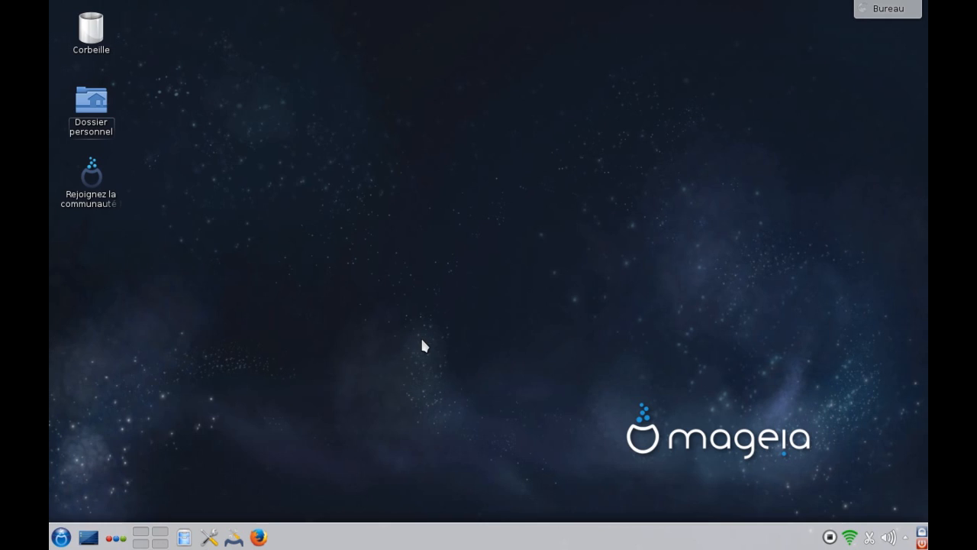
Open the Téléchargements folder inside the home folder and run mp3tagv272setup.exe
left_click(91, 113)
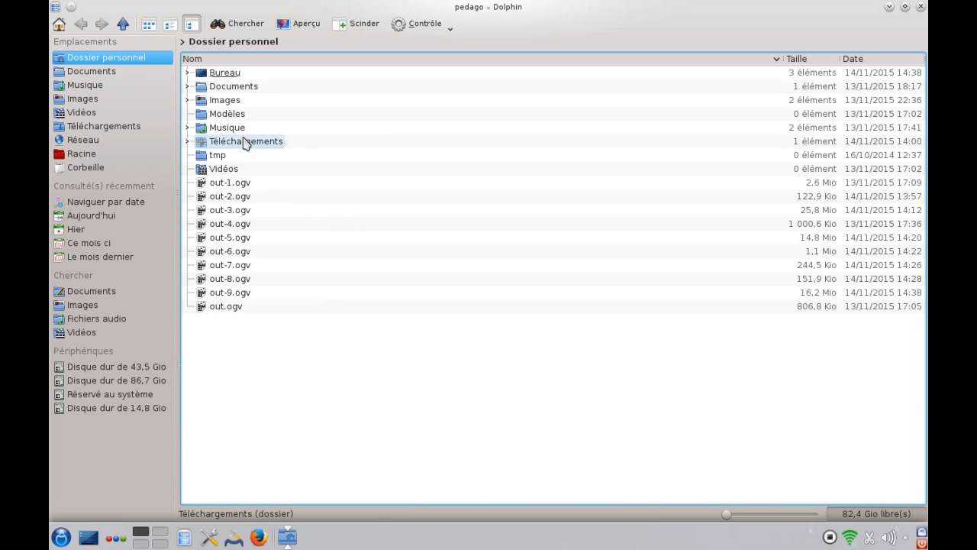
left_click(244, 144)
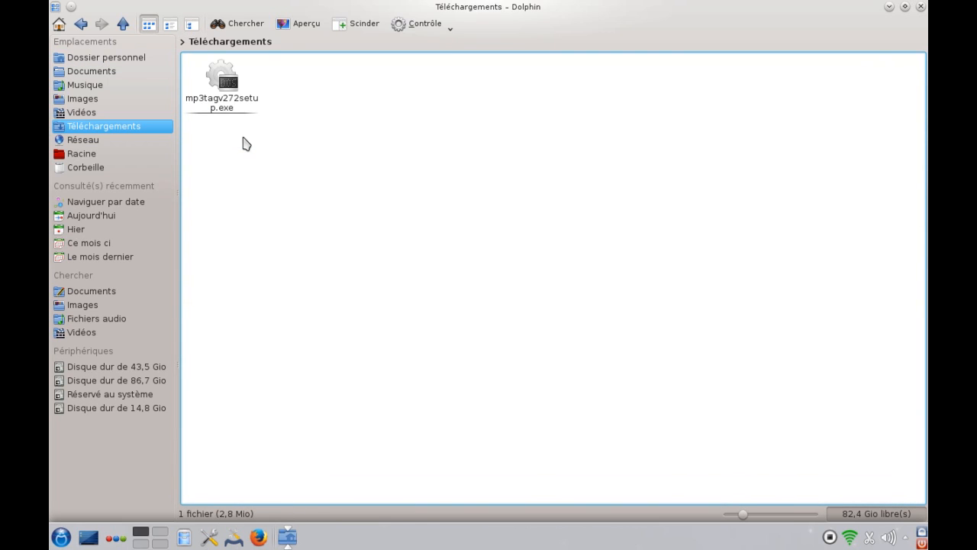
left_click(222, 80)
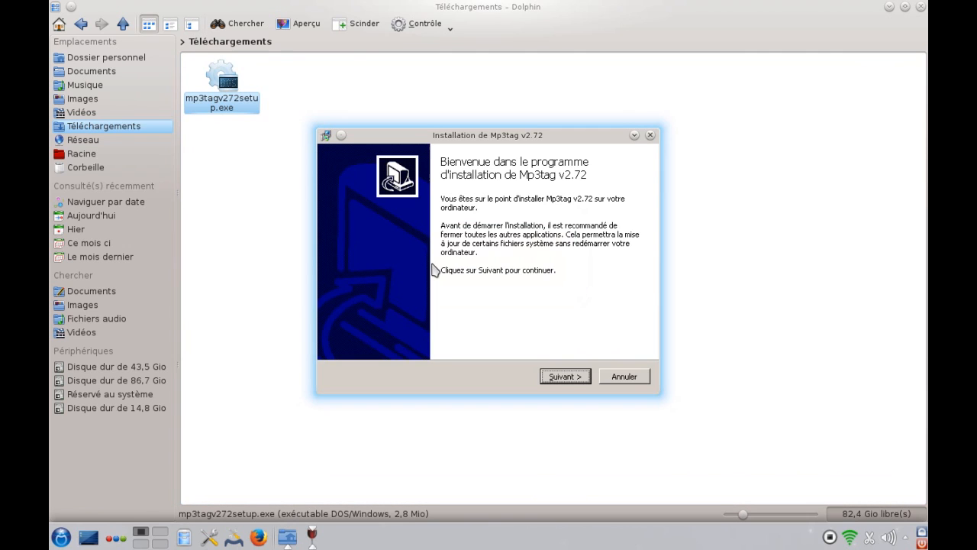
Install Mp3tag v2.72 in C:\Program Files\Mp3tag with the Mp3tag Start menu folder, and finish the setup wizard
left_click(558, 379)
left_click(558, 378)
left_click(558, 379)
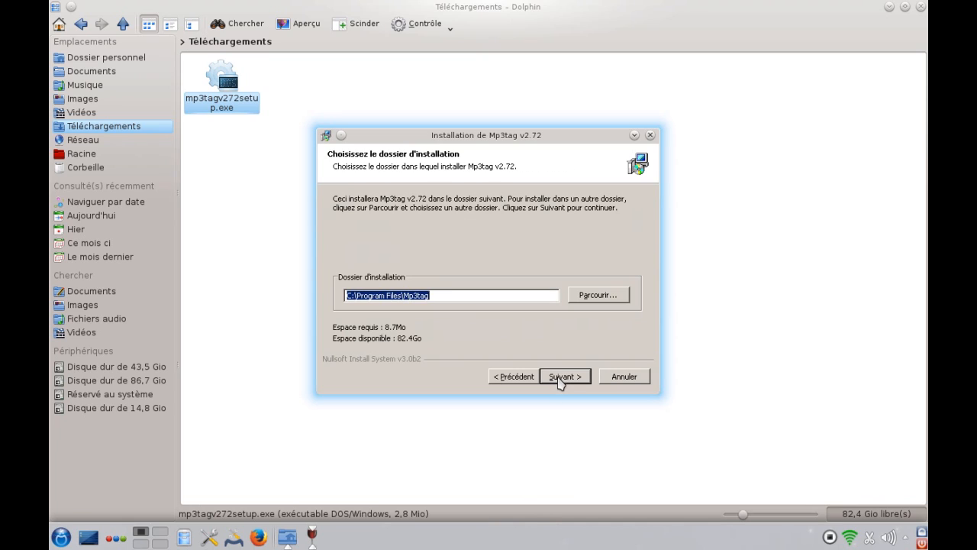
left_click(557, 379)
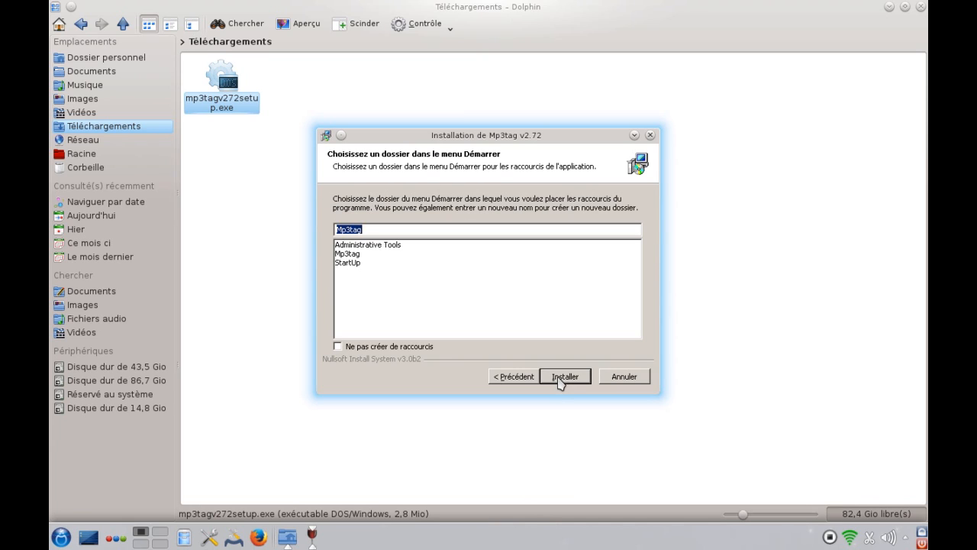
left_click(558, 380)
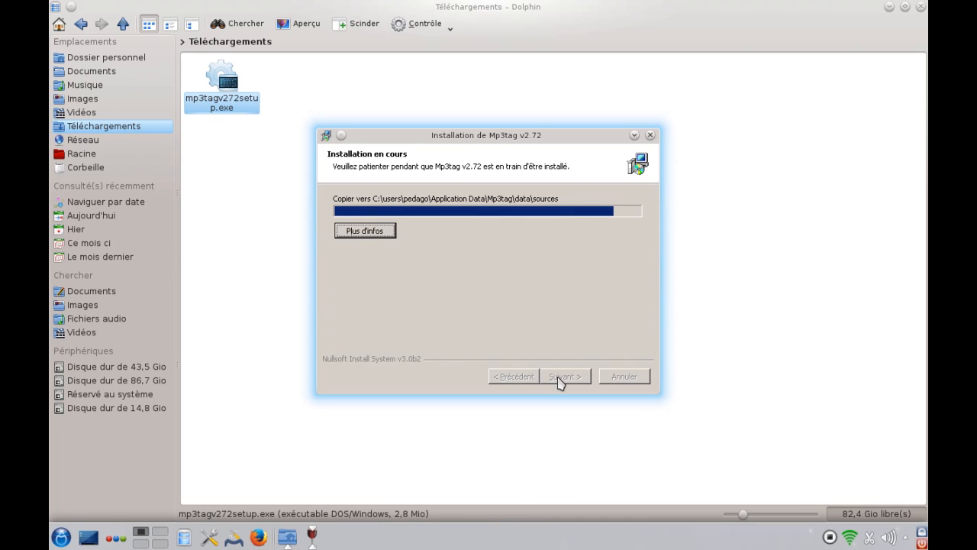
left_click(561, 379)
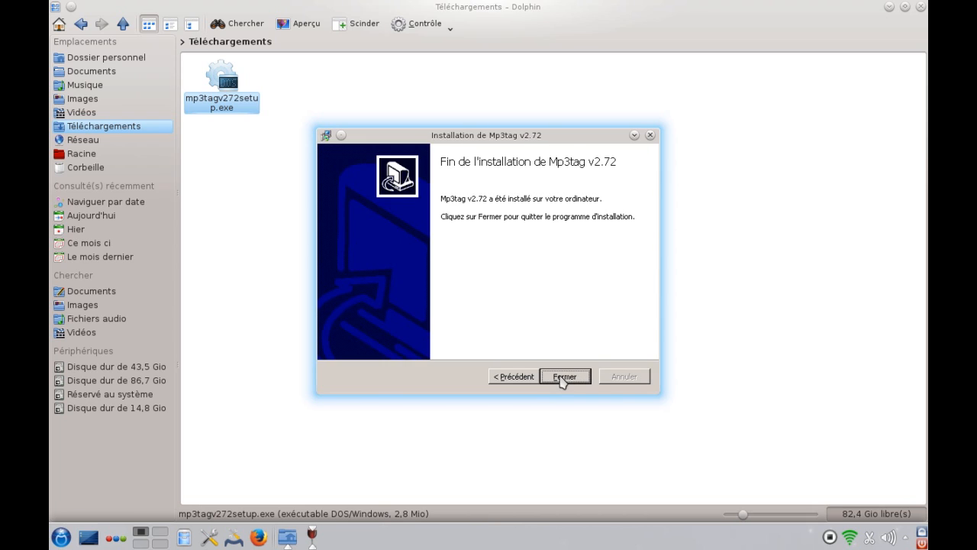
left_click(564, 377)
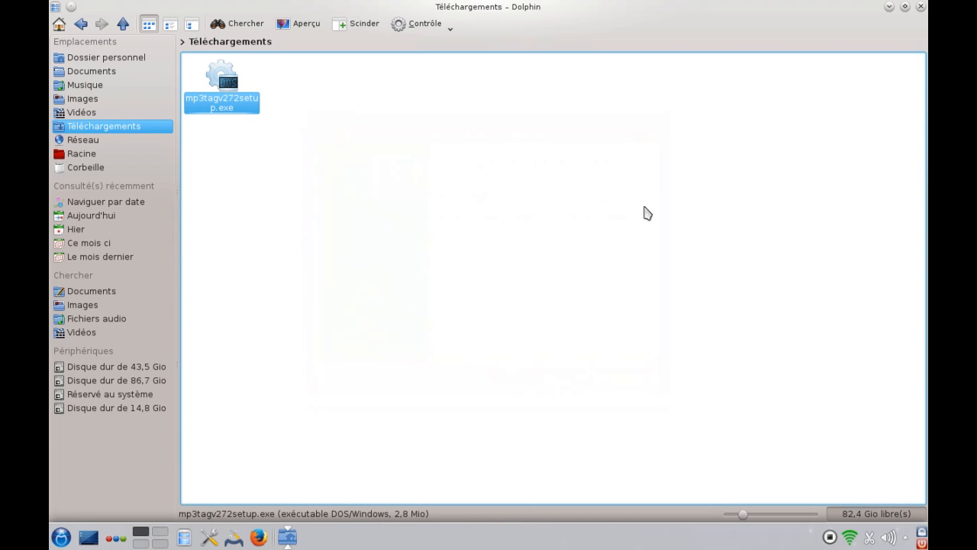
Close the file manager and launch Mp3tag from the desktop
left_click(920, 6)
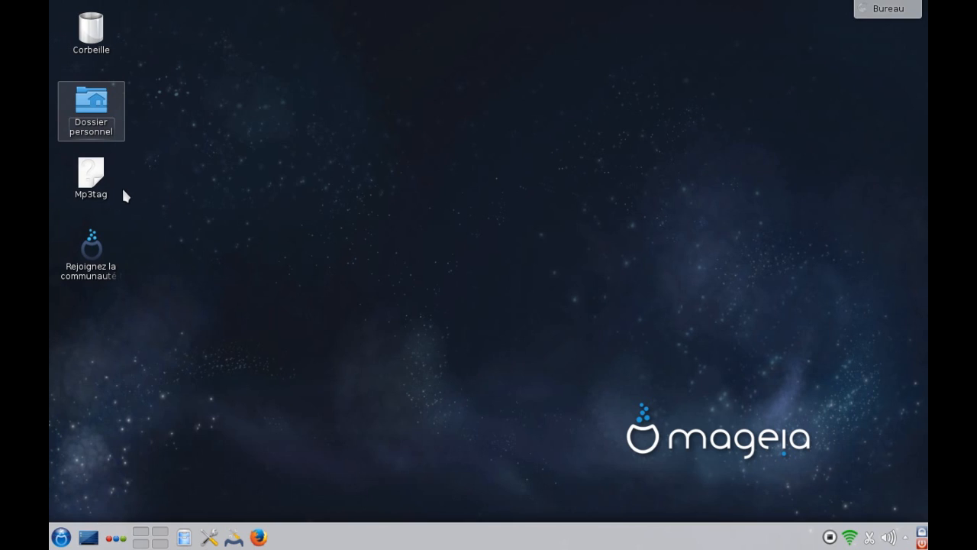
left_click(100, 183)
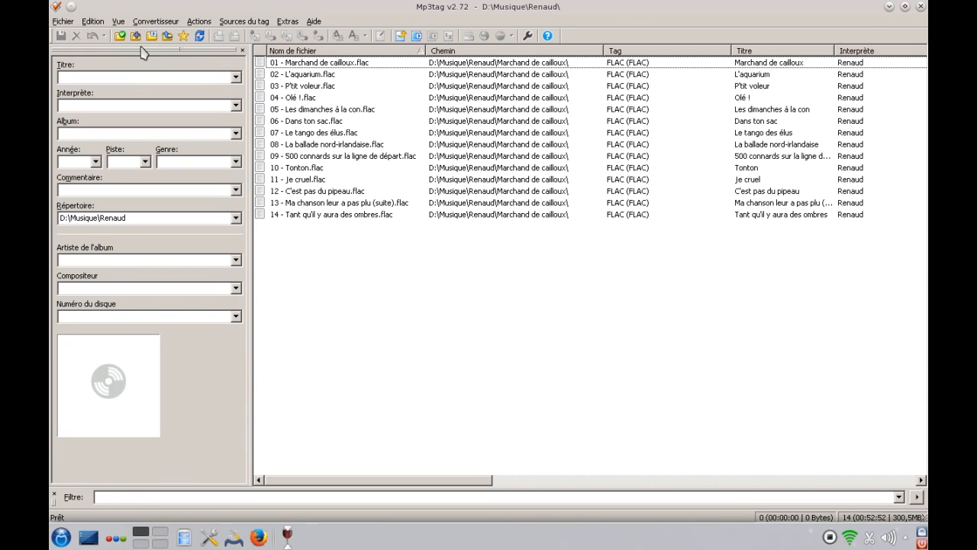
Load the audio files of the folder Musique\Artiste inconnu\Album inconnu as the working directory
left_click(120, 36)
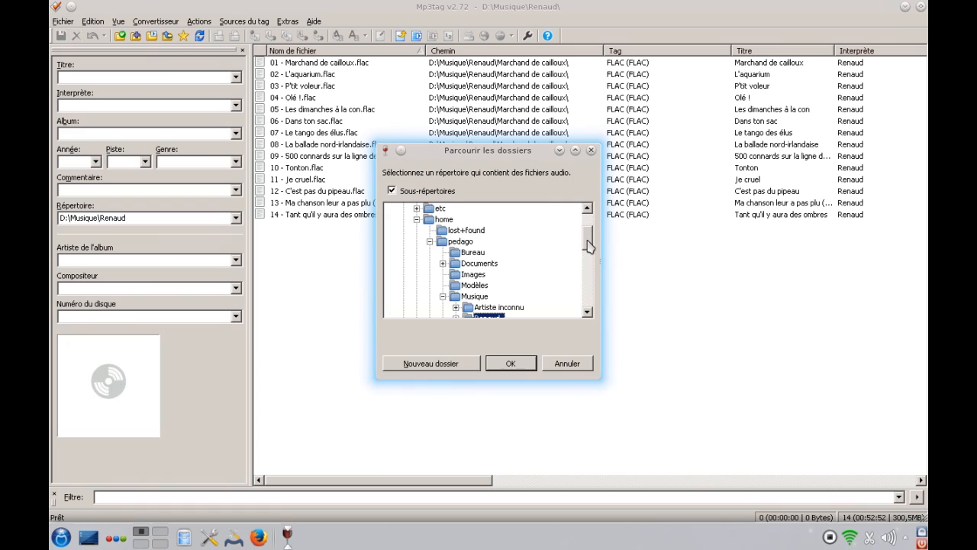
left_click_drag(588, 246, 588, 248)
left_click(587, 315)
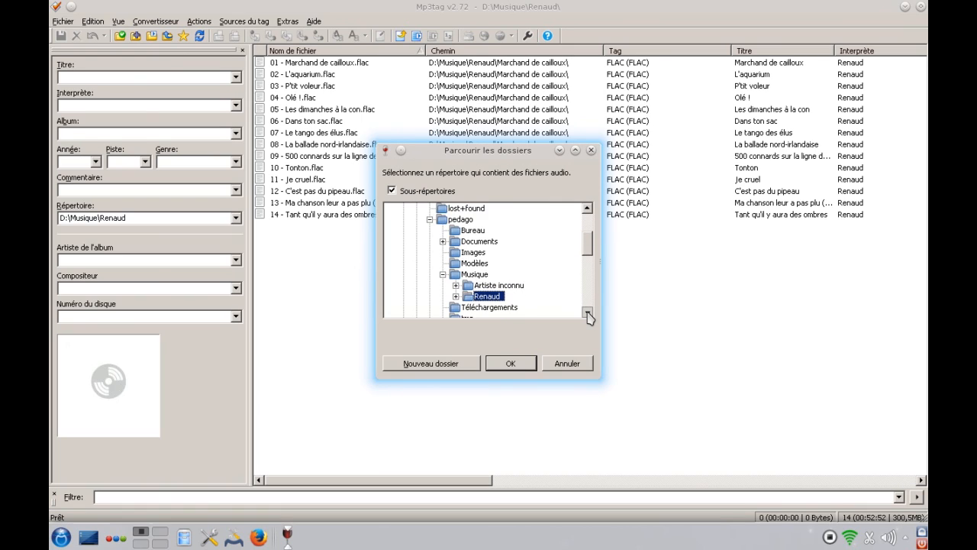
mouse_move(583, 251)
left_mouse_down()
mouse_move(585, 234)
mouse_move(582, 254)
left_mouse_up()
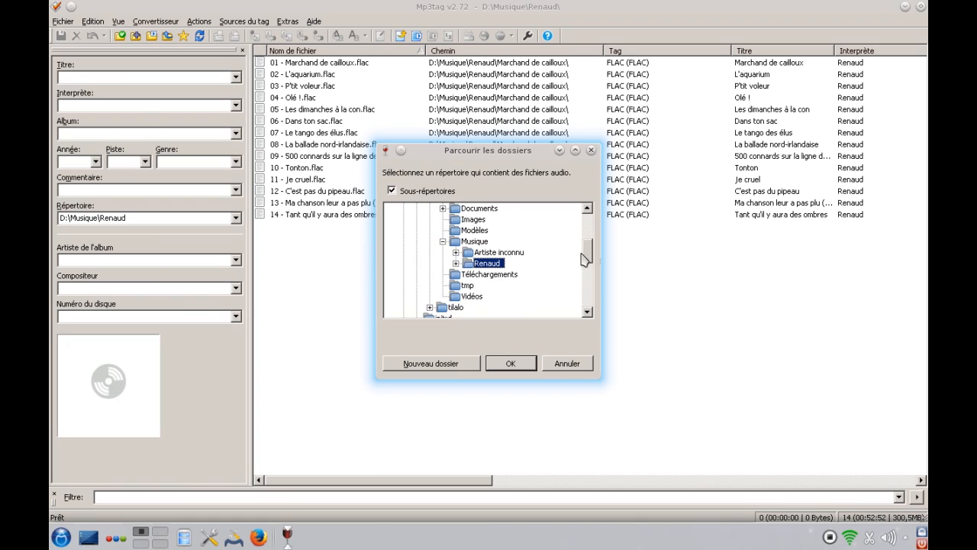
left_click(456, 253)
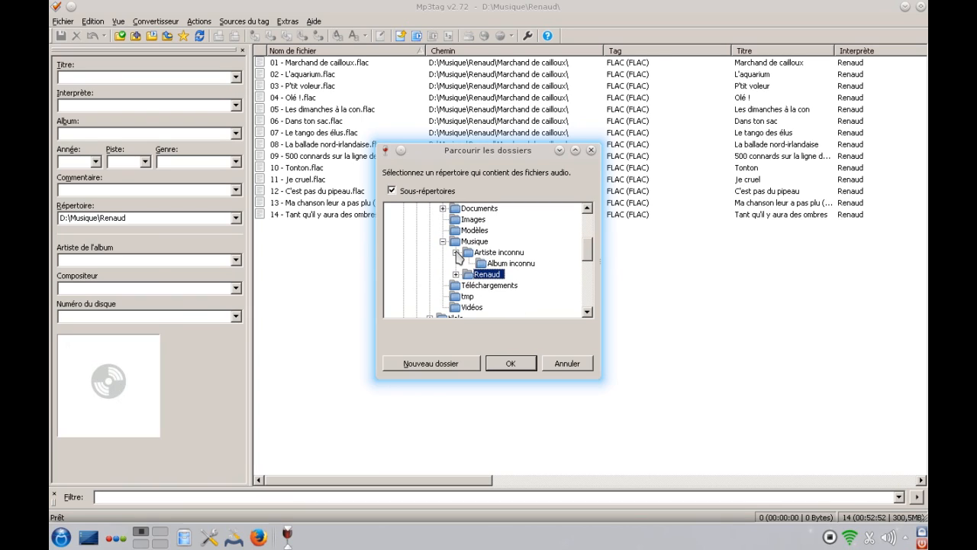
left_click(504, 263)
left_click(521, 367)
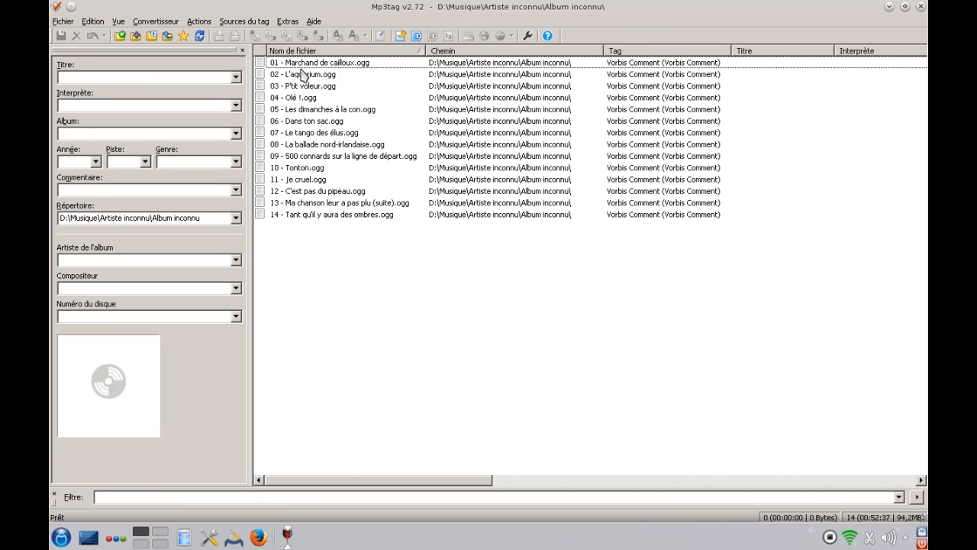
Switch to Firefox and open amazon.fr in a new tab
left_click_drag(337, 481, 319, 429)
left_click(258, 537)
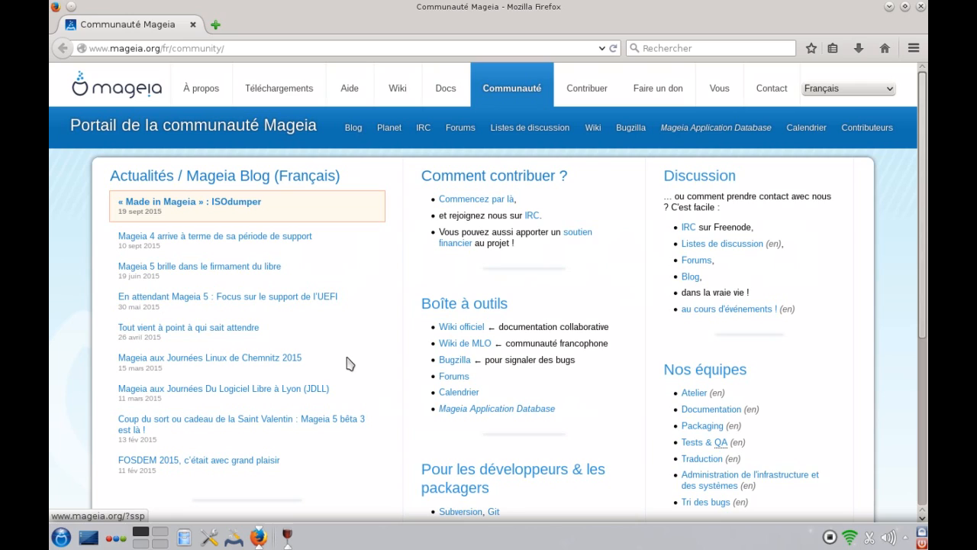
left_click(216, 26)
type("a")
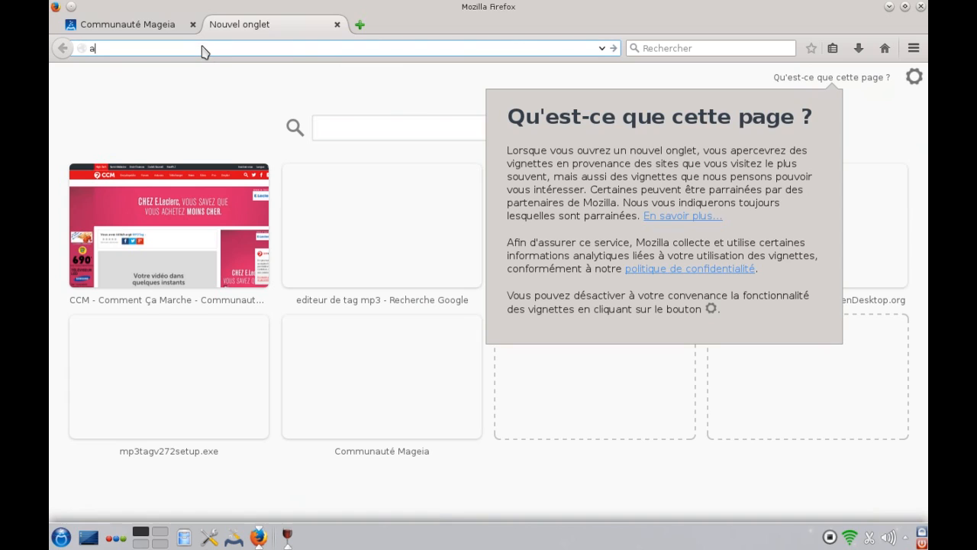
type("mazon")
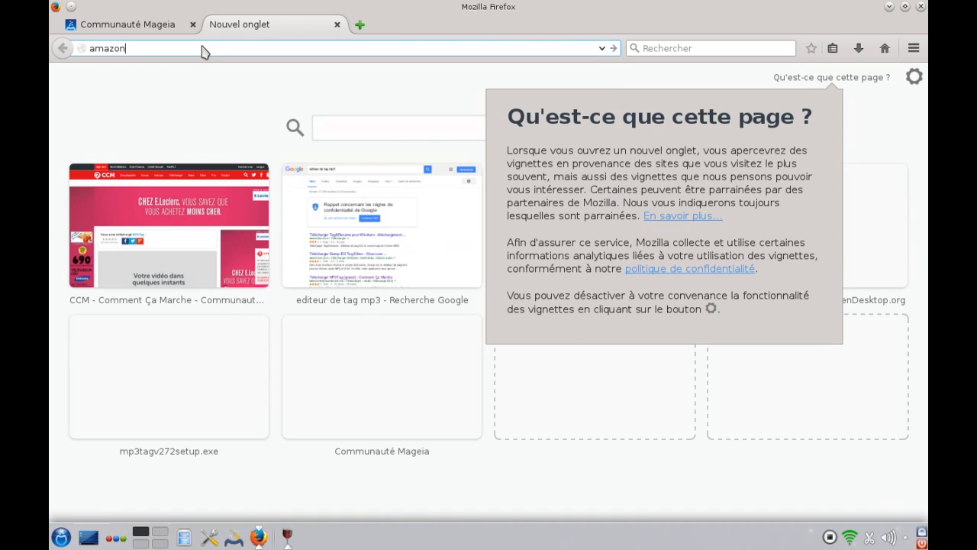
type(".fr")
key("Return")
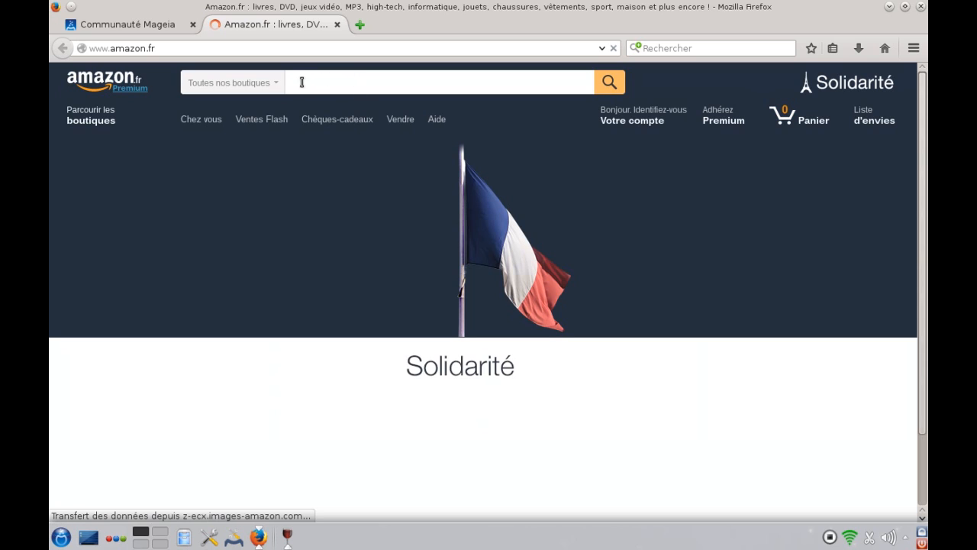
Search Amazon for "marchand de cailloux" within the Musique : CD & Vinyles category
left_click(298, 83)
type("marchand de caillou")
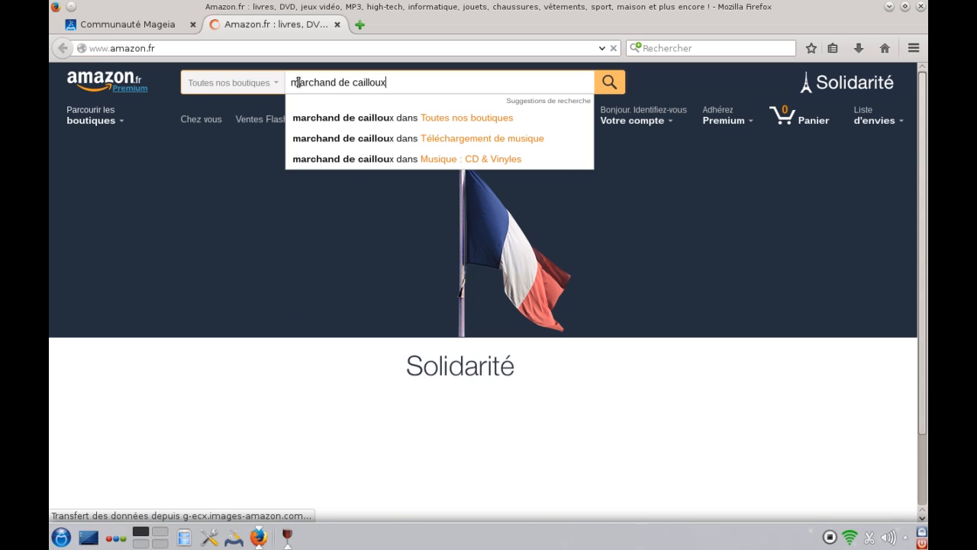
type("x")
left_click(383, 158)
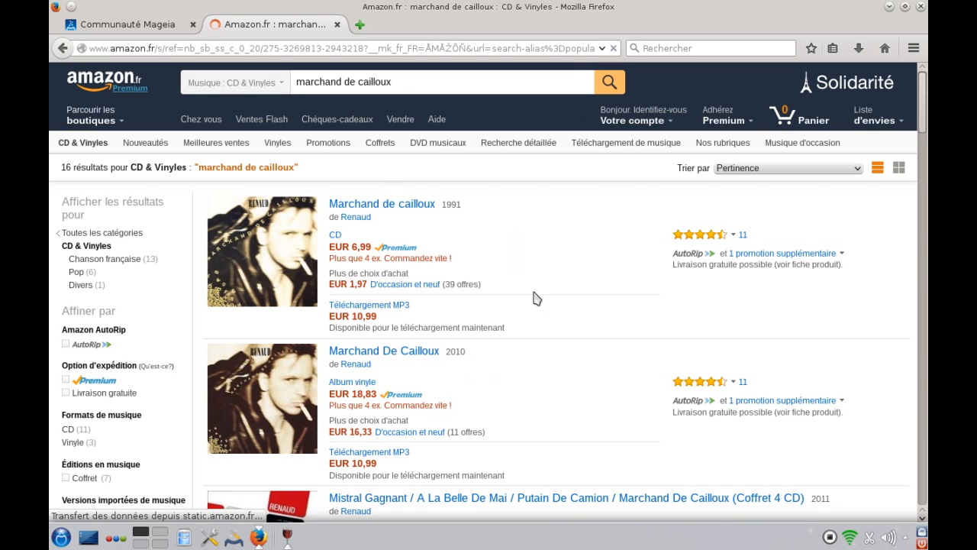
Open the 1991 CD Marchand de cailloux from the results and display its cover image on its own
scroll(526, 318, "down", 2)
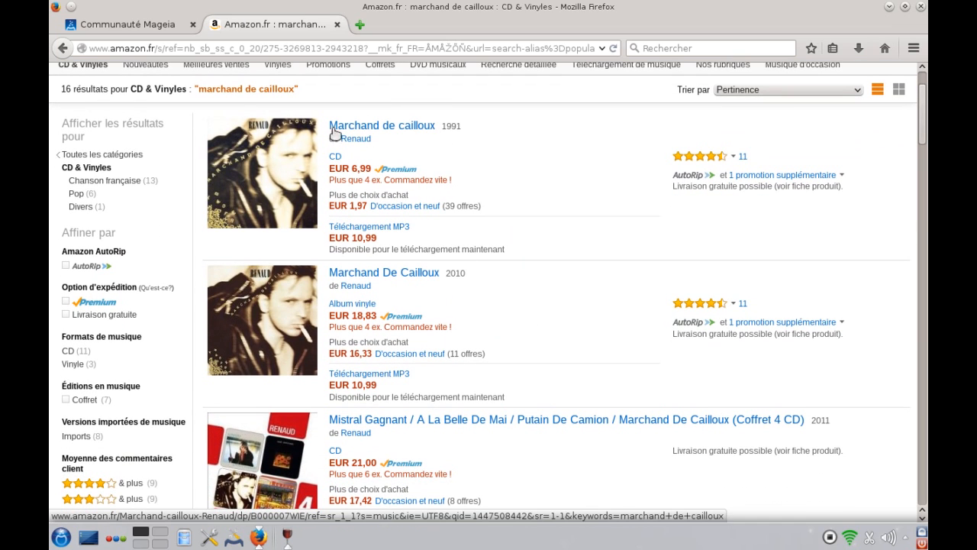
left_click(284, 169)
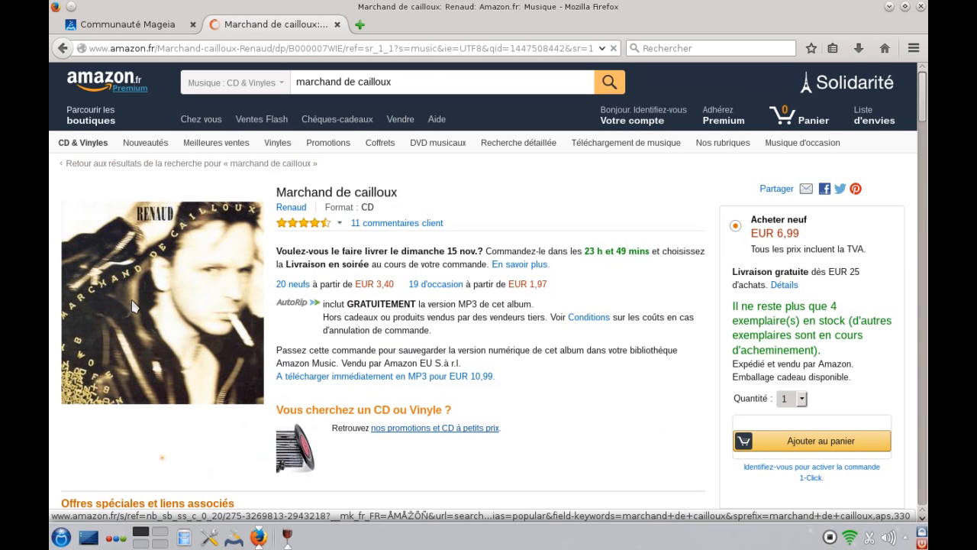
right_click(154, 297)
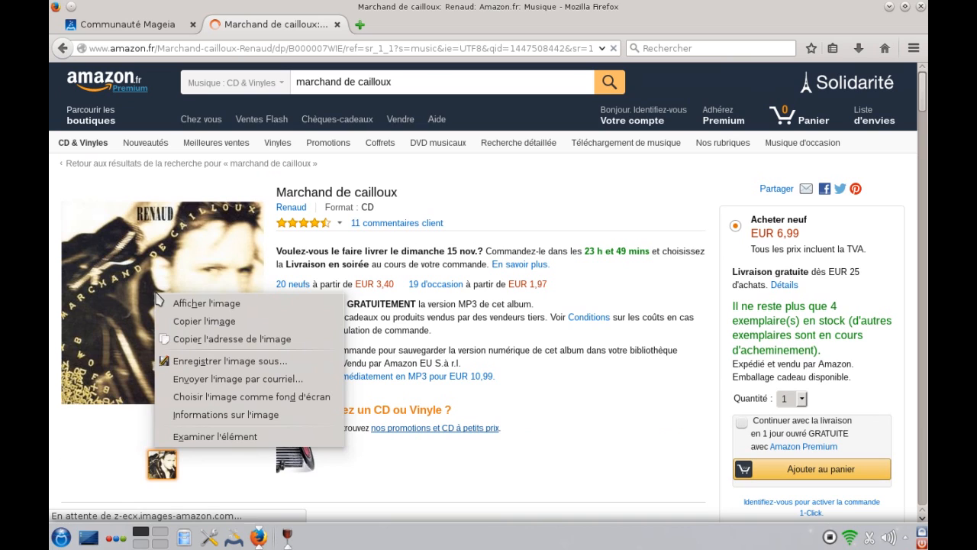
left_click(200, 304)
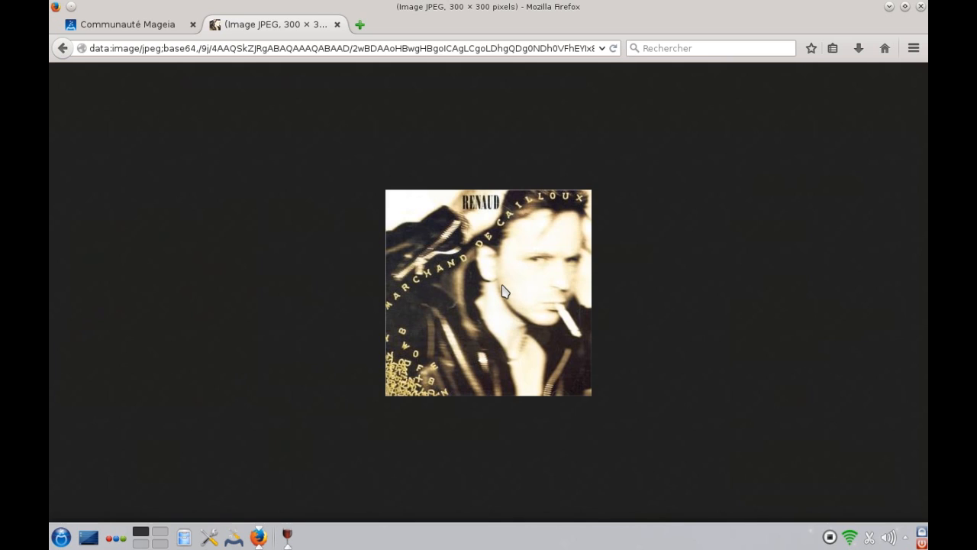
Save the cover image as index.jpg in Musique/Artiste inconnu/Album inconnu, and quit Firefox without saving the tabs
right_click(503, 291)
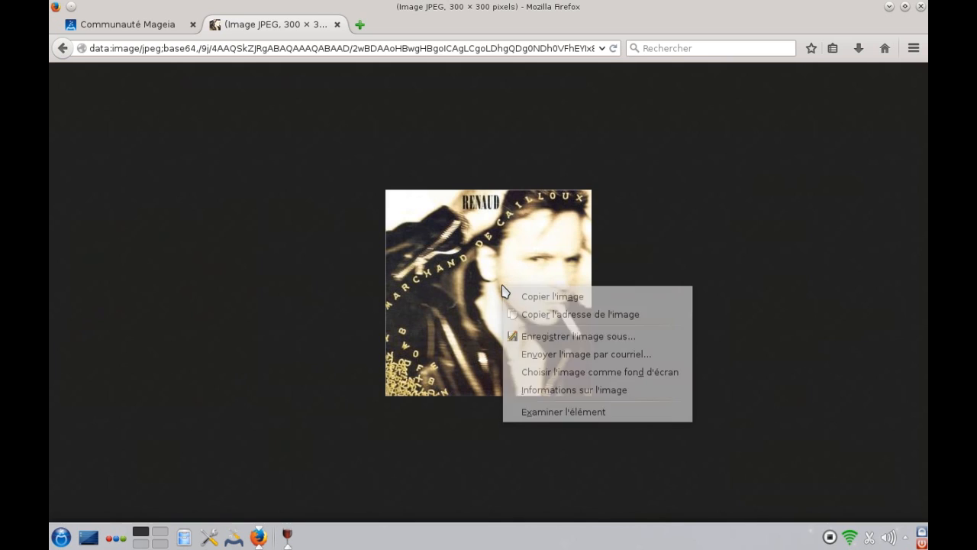
left_click(540, 336)
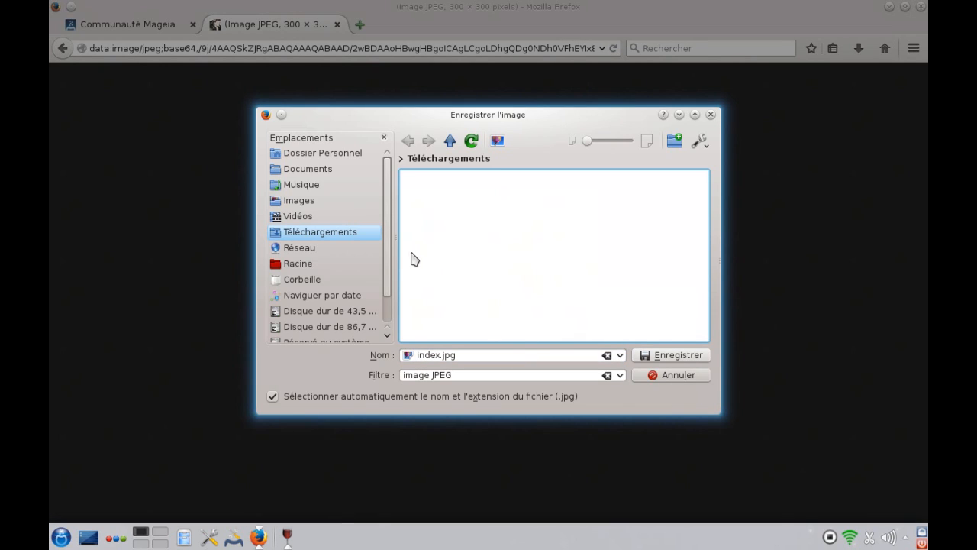
left_click(307, 188)
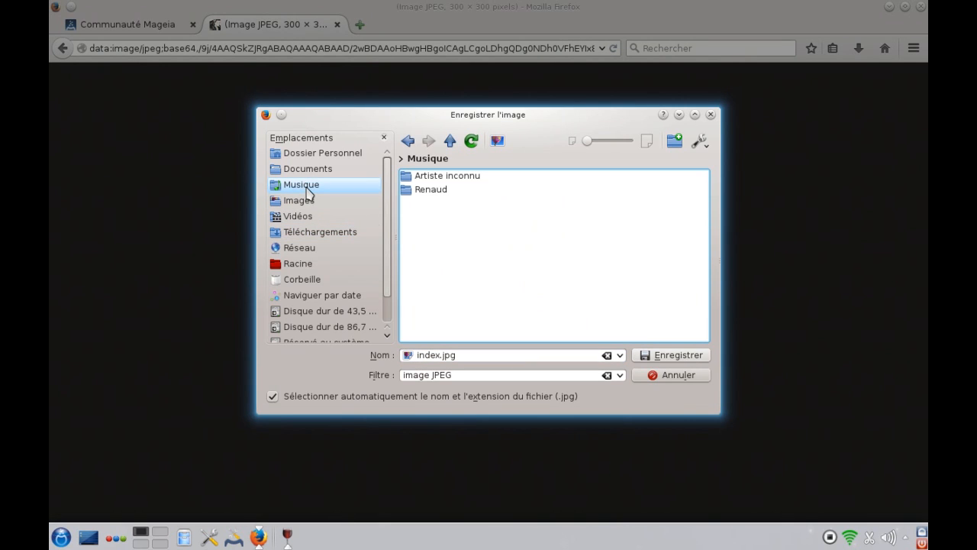
left_click(428, 177)
left_click(427, 177)
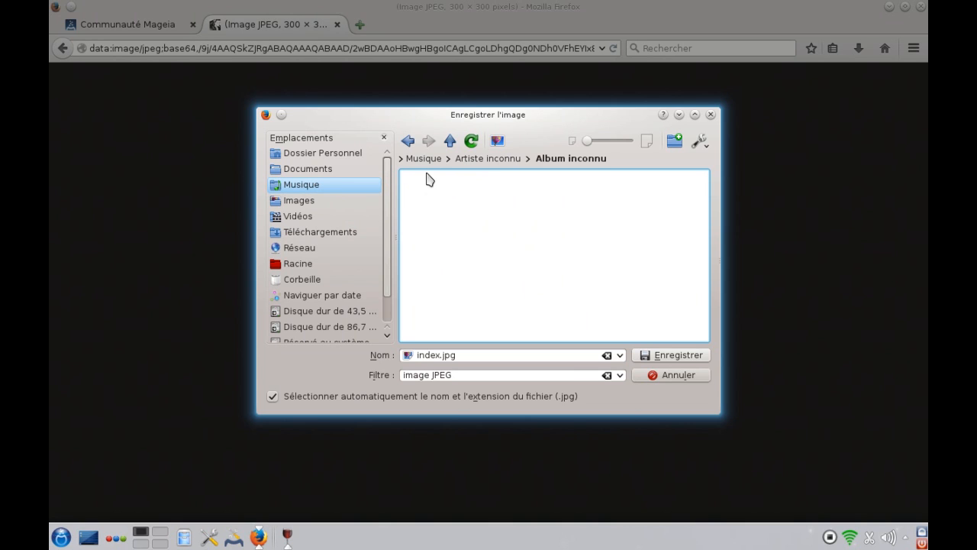
left_click(671, 355)
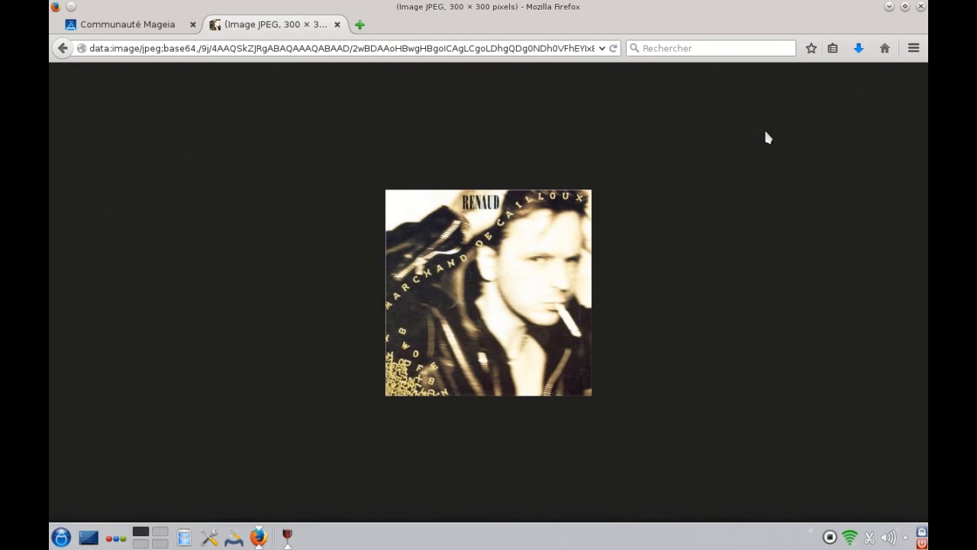
left_click(920, 6)
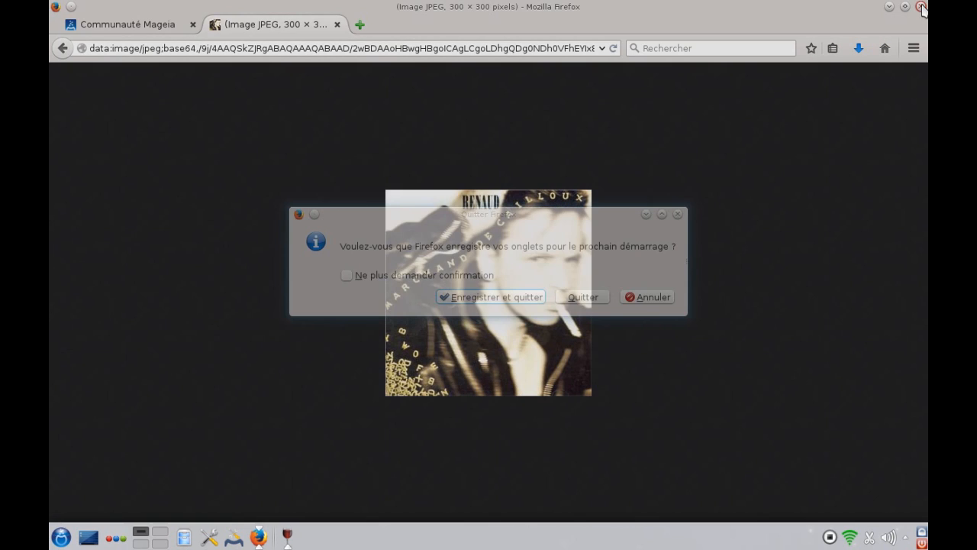
left_click(588, 300)
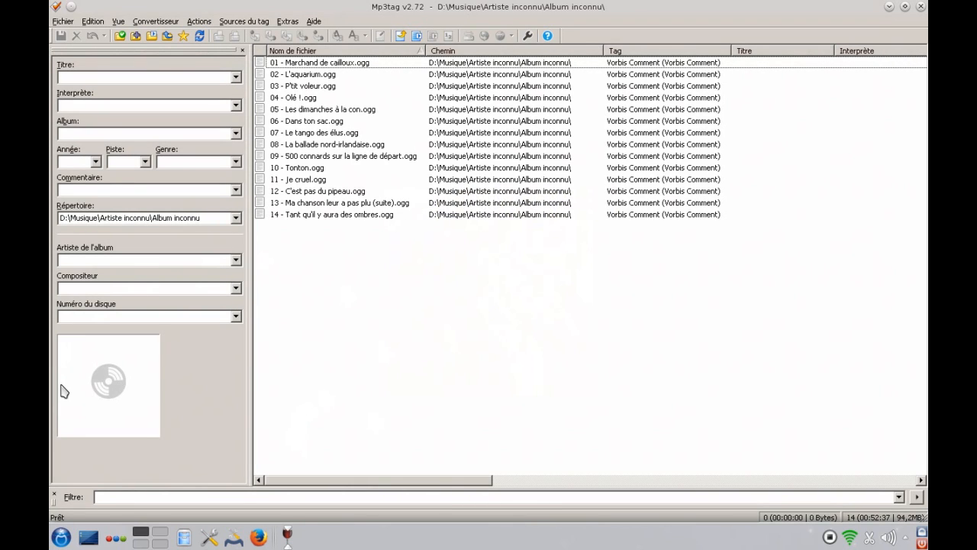
Add index.jpg from the Album inconnu folder as the cover of all the album's tracks and save their tags
right_click(90, 386)
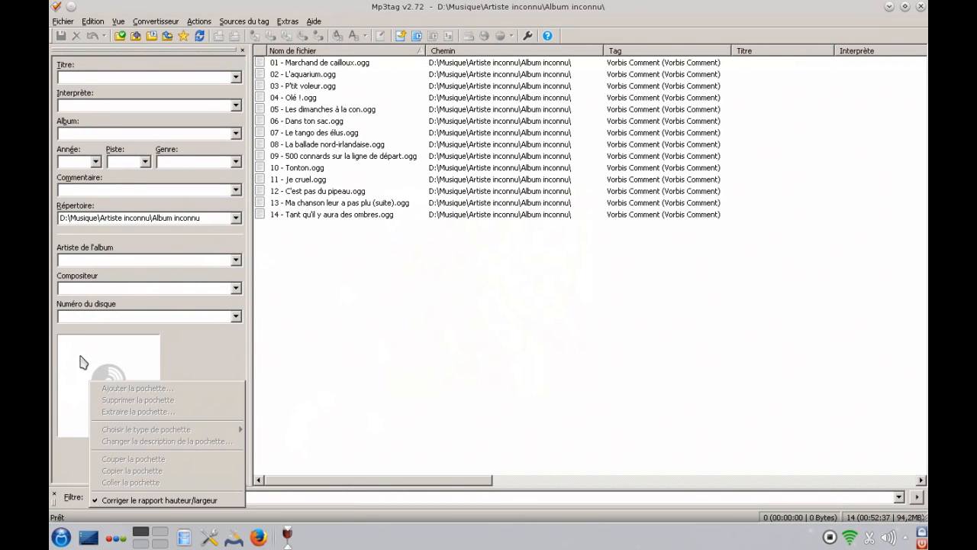
left_click(353, 368)
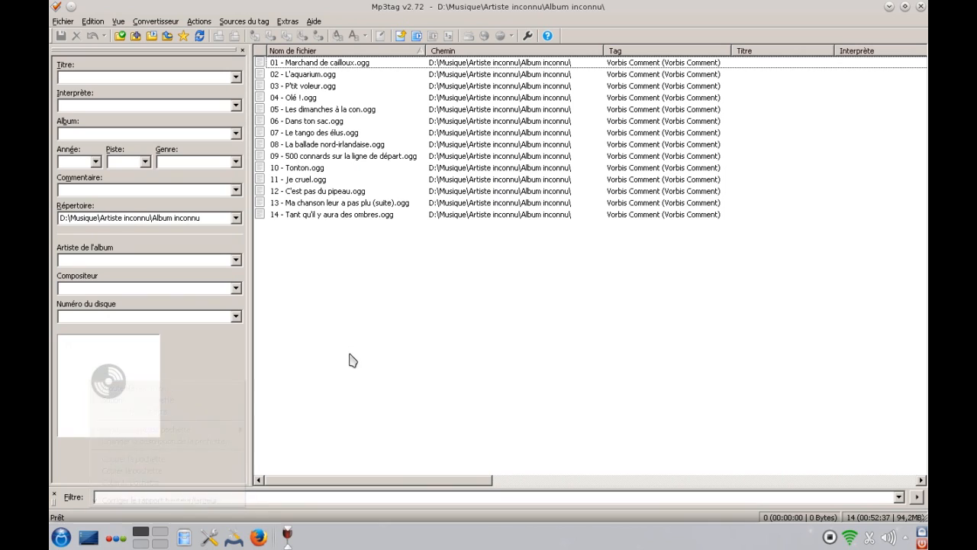
left_click(93, 22)
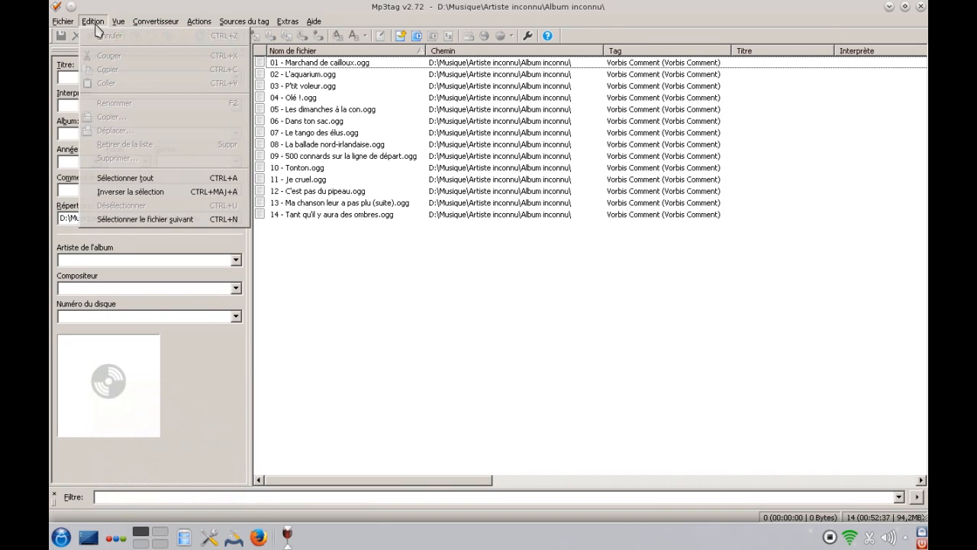
left_click(107, 180)
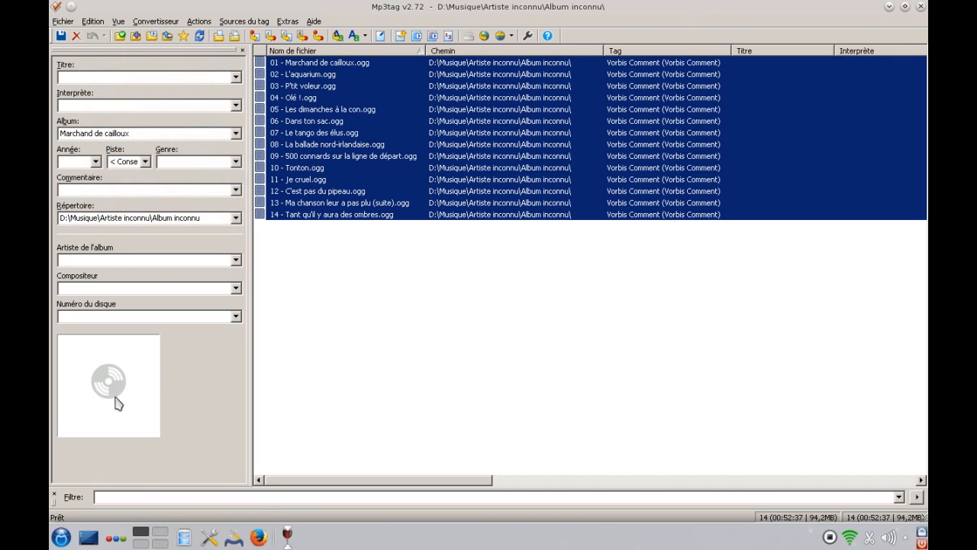
right_click(113, 377)
left_click(141, 385)
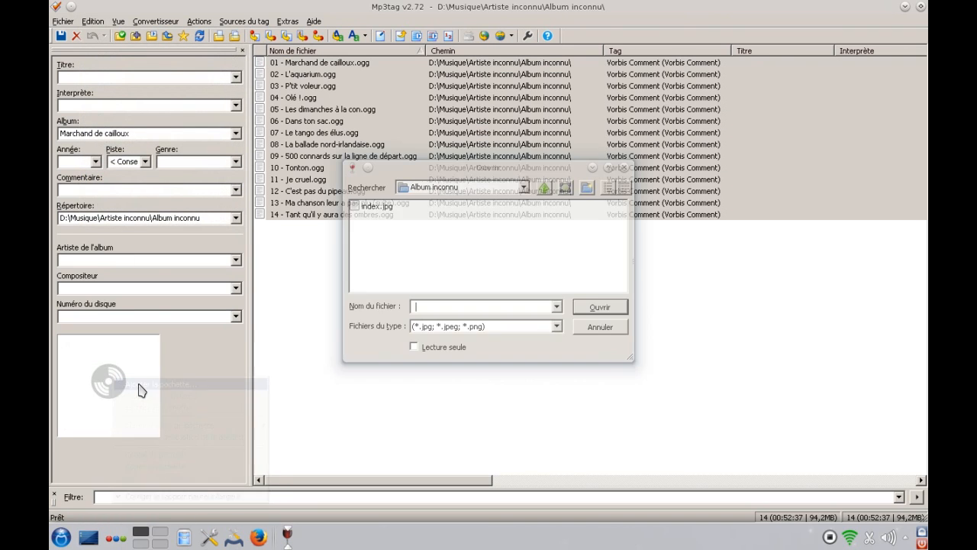
left_click(377, 207)
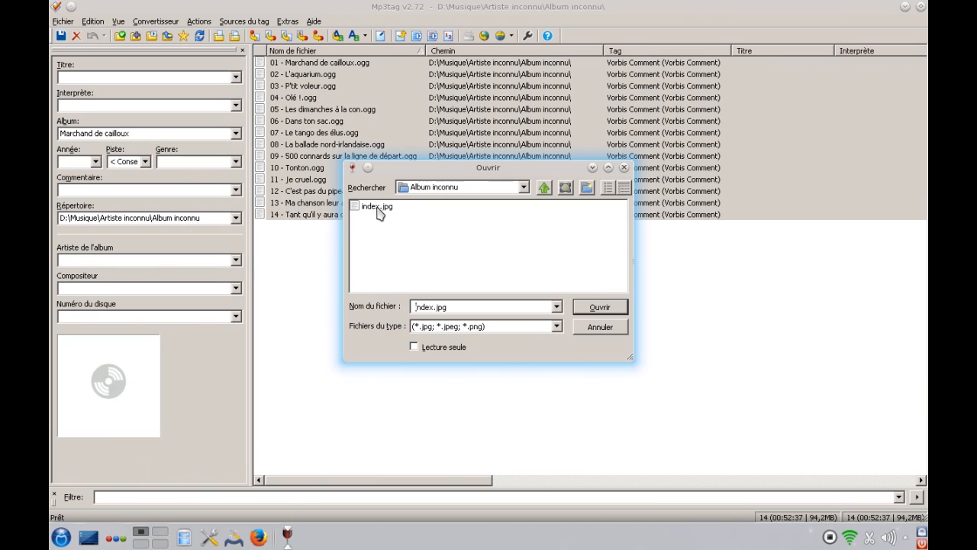
left_click(615, 314)
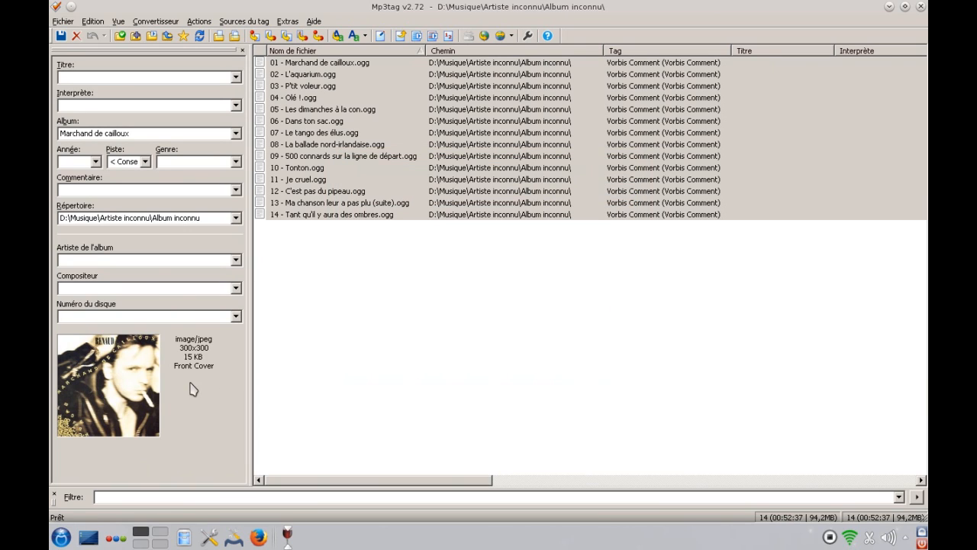
left_click(60, 38)
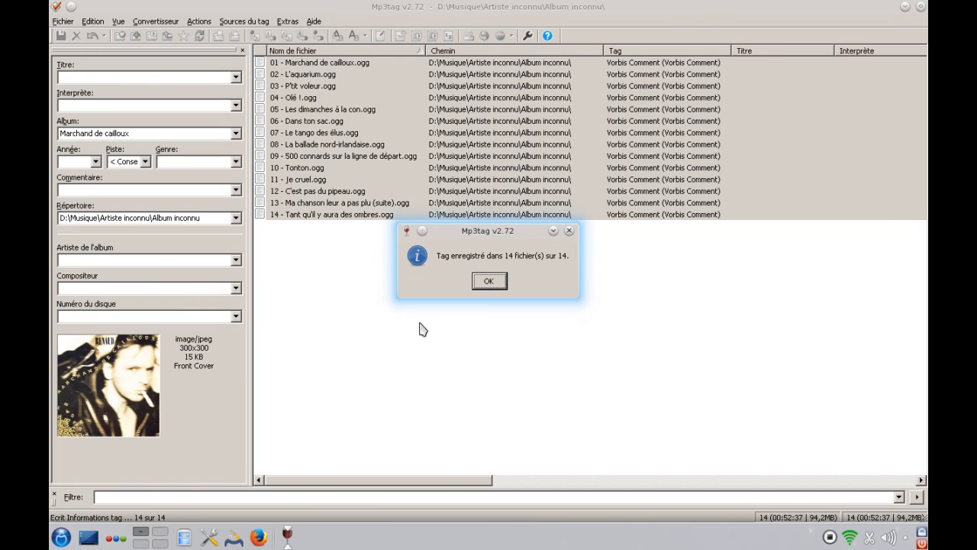
left_click(489, 282)
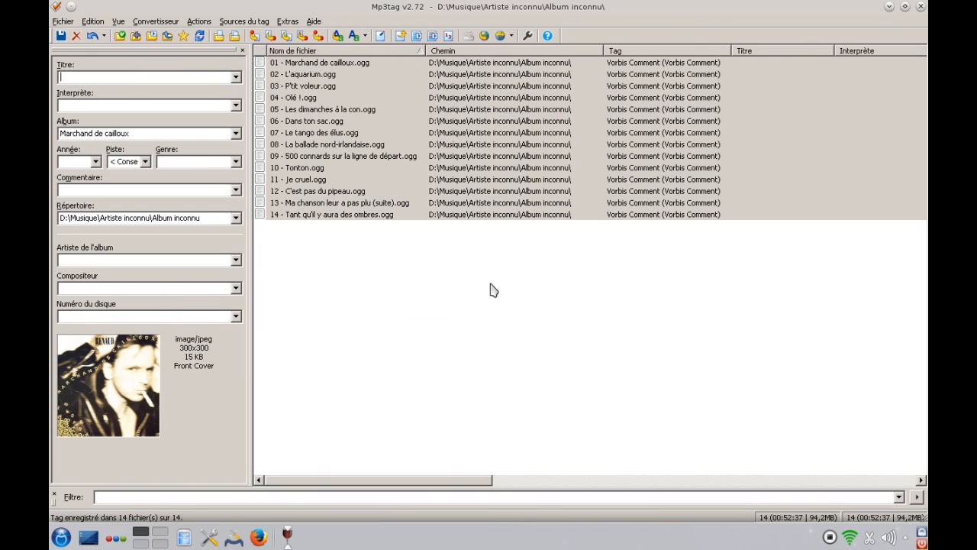
Select all the tracks and review their title, artist, album and track-number tag columns
key("ctrl+a")
left_click_drag(464, 483, 617, 484)
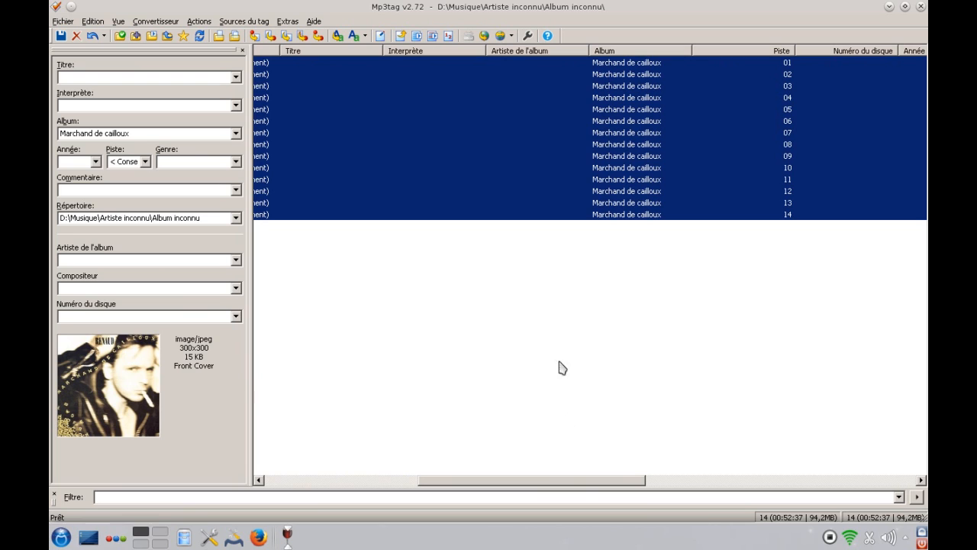
left_click_drag(547, 486, 400, 481)
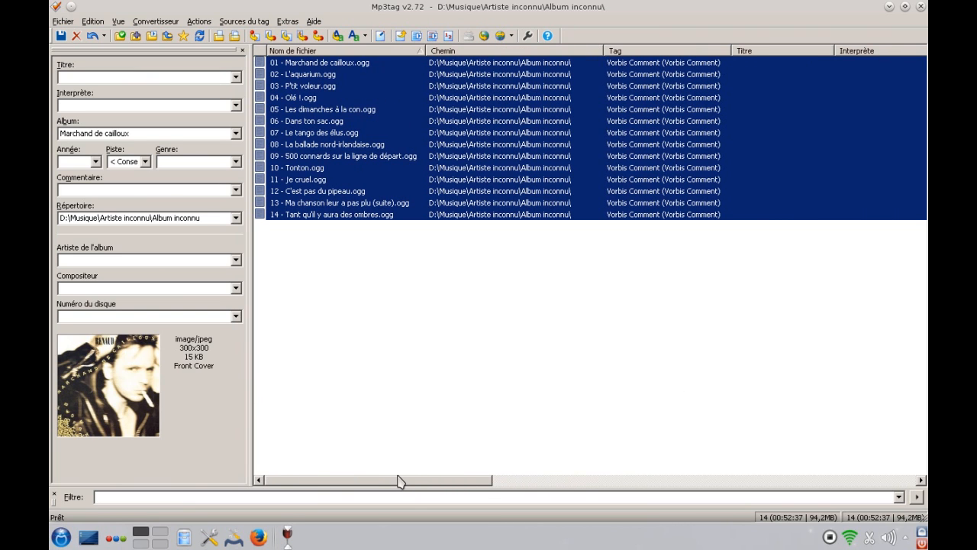
left_click(407, 352)
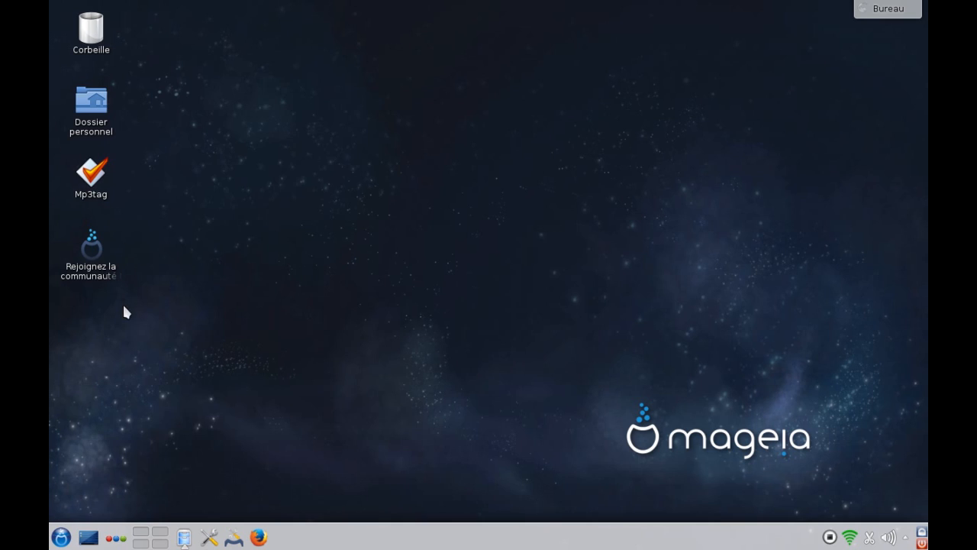
Examine the Mp3tag entries among the Wine programs in the desktop's application launcher, and close it
left_click(60, 539)
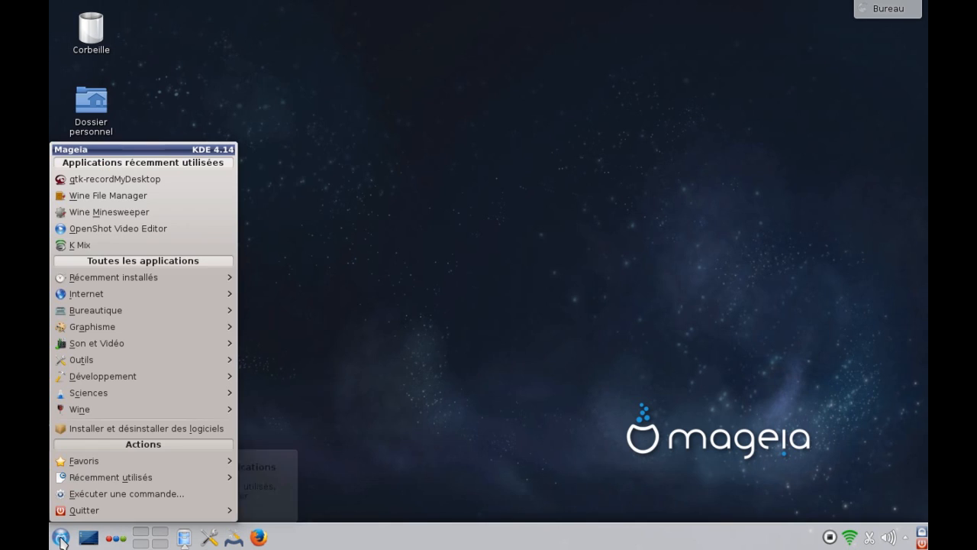
mouse_move(69, 412)
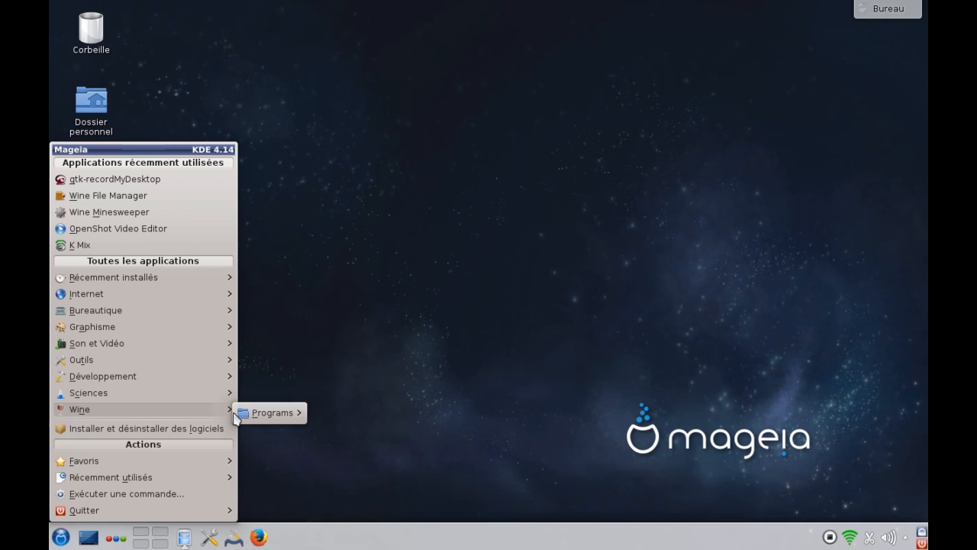
mouse_move(272, 413)
mouse_move(322, 420)
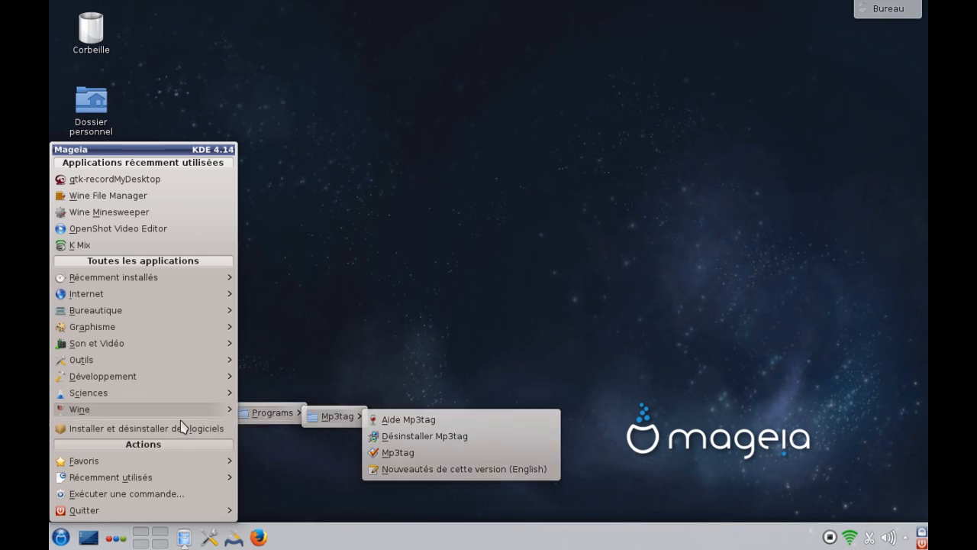
left_click(372, 328)
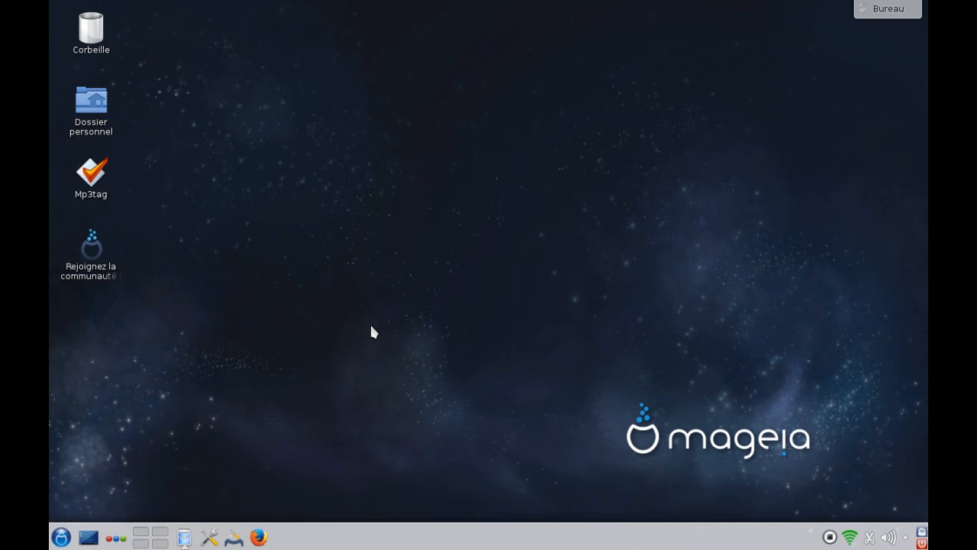